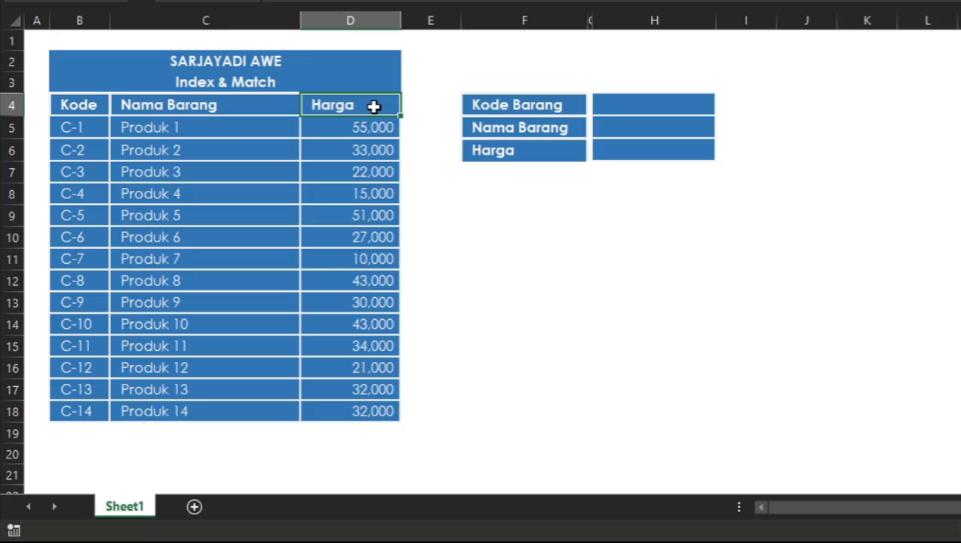
# Step: Examine the product table's Kode, Nama Barang and Harga columns and the empty lookup form beside it
pyautogui.moveTo(66, 112); pyautogui.dragTo(317, 110)
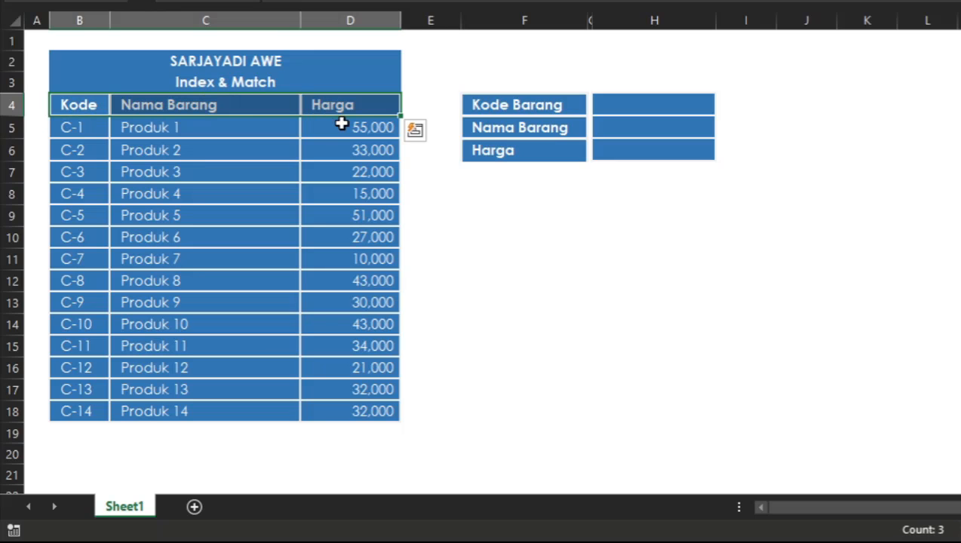
pyautogui.click(347, 126)
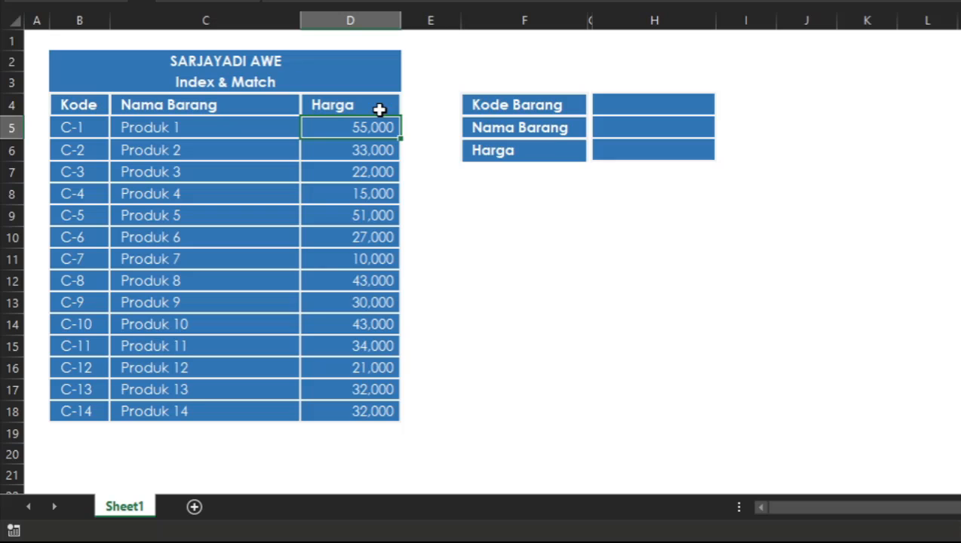
pyautogui.click(624, 232)
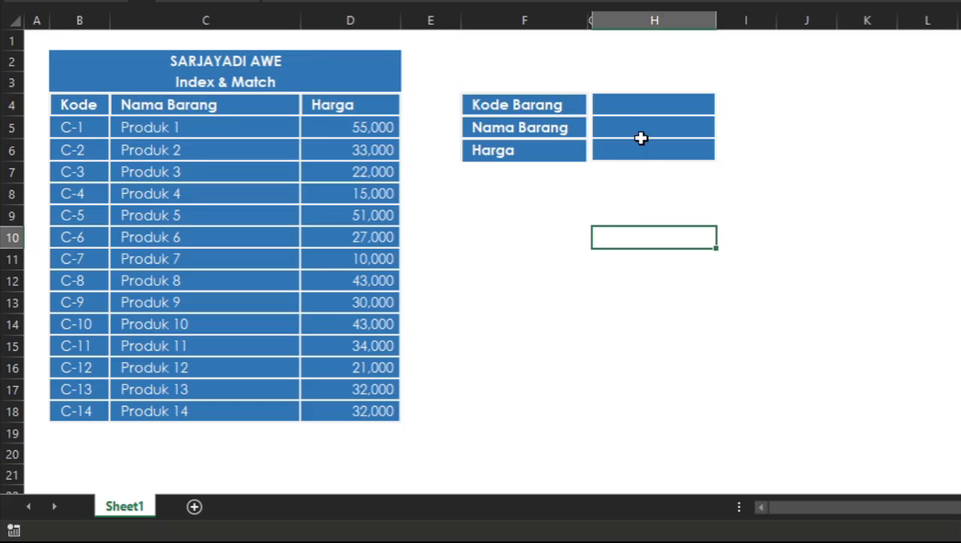
pyautogui.click(643, 104)
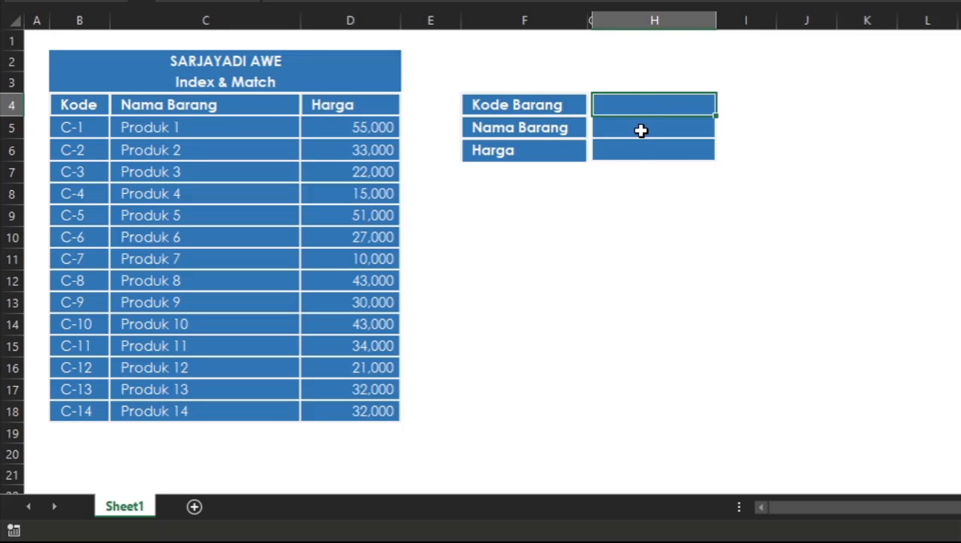
pyautogui.moveTo(78, 106); pyautogui.dragTo(384, 409)
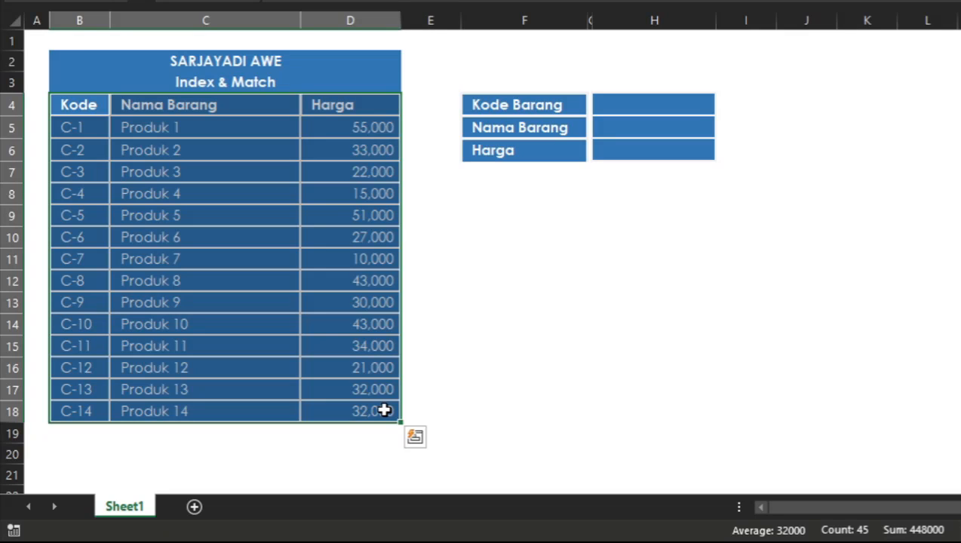
pyautogui.click(87, 113)
pyautogui.moveTo(88, 111); pyautogui.dragTo(99, 410)
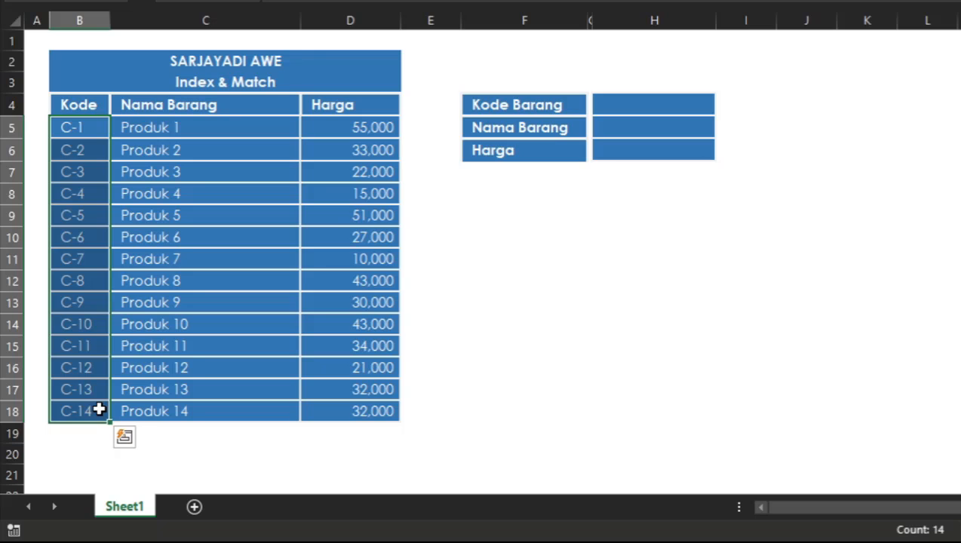
# Step: Enter C-1 as the Kode Barang in cell H4 of the lookup form
pyautogui.click(663, 103)
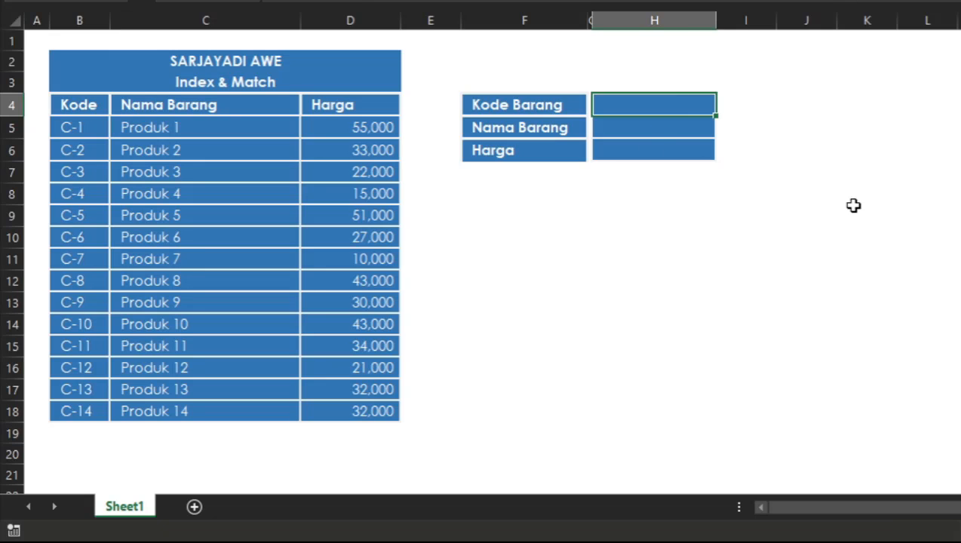
pyautogui.write('C')
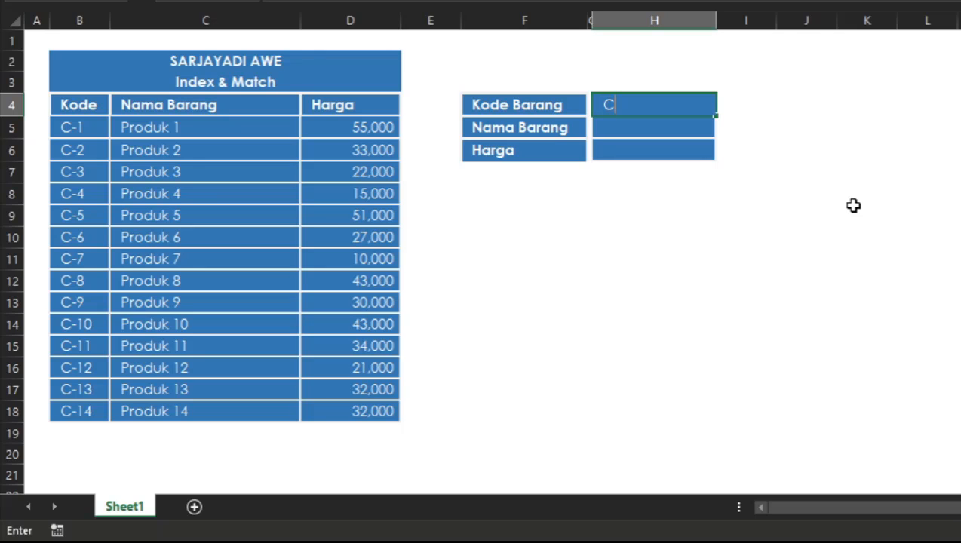
pyautogui.write('-1')
pyautogui.press('Return')
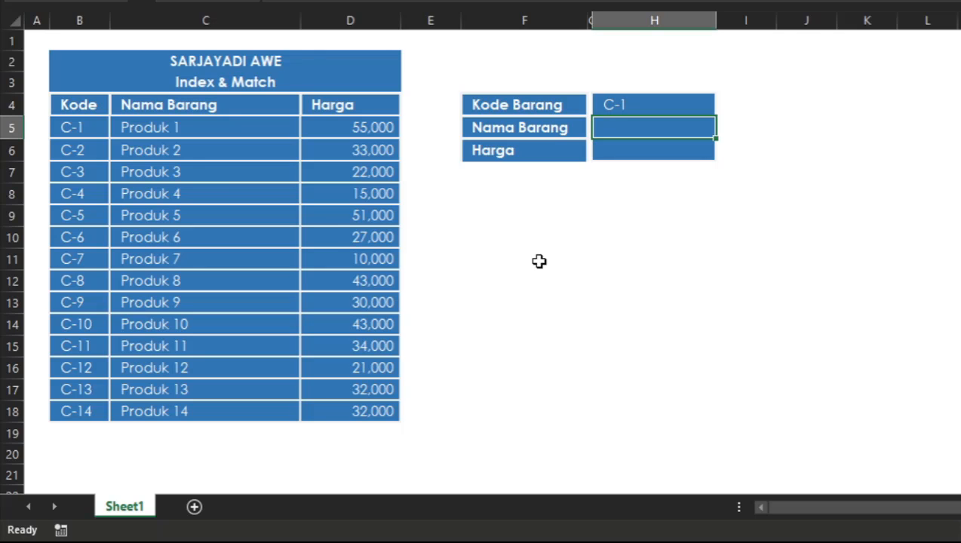
pyautogui.click(162, 130)
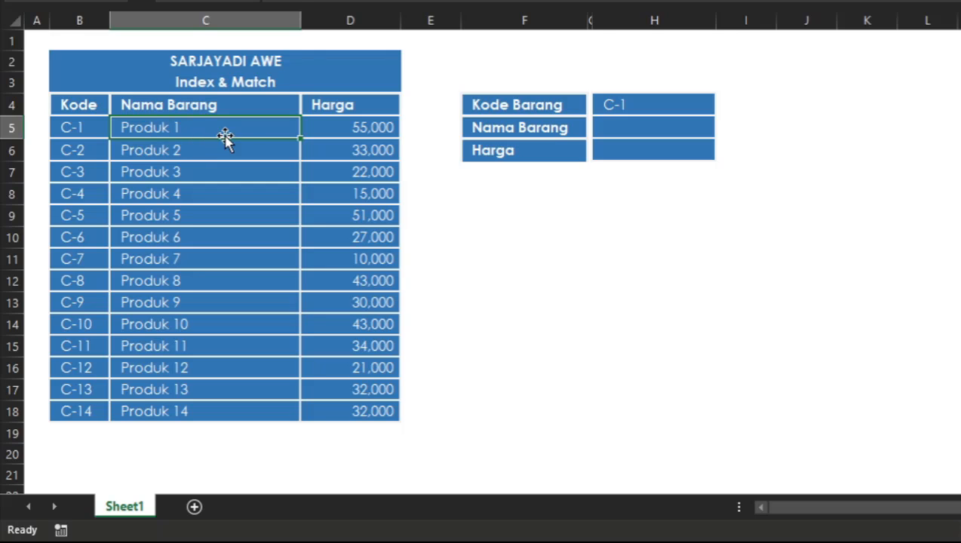
pyautogui.click(70, 129)
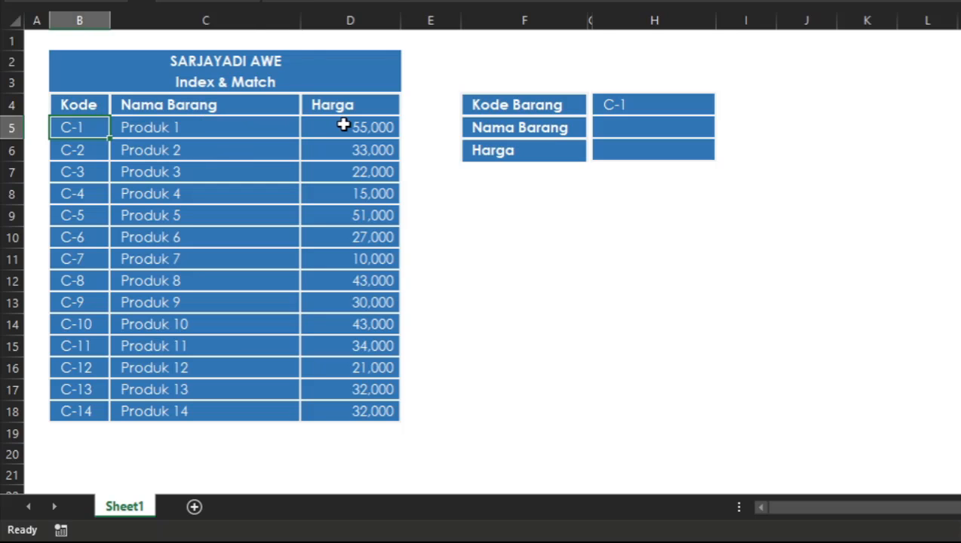
pyautogui.click(342, 125)
pyautogui.click(656, 155)
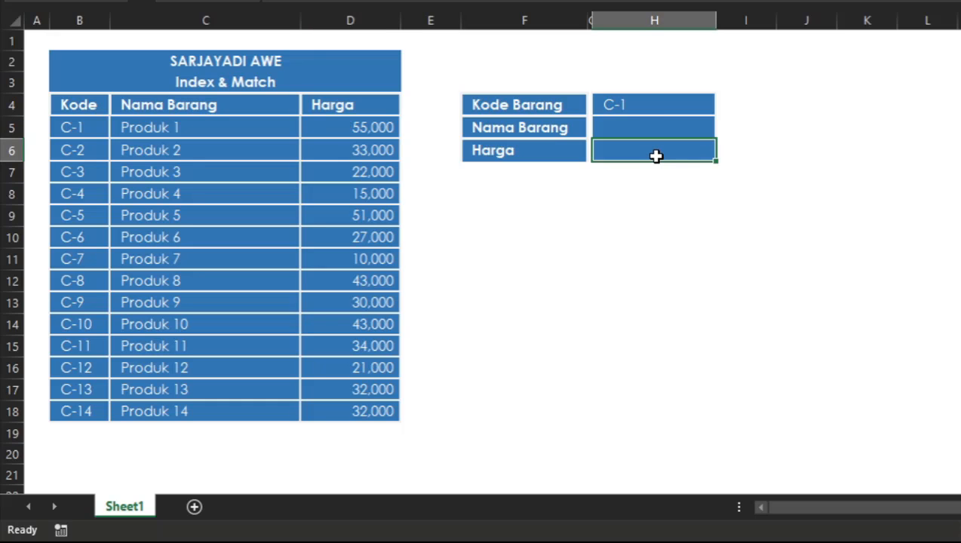
# Step: Change the Kode Barang in cell H4 to C-5
pyautogui.click(646, 98)
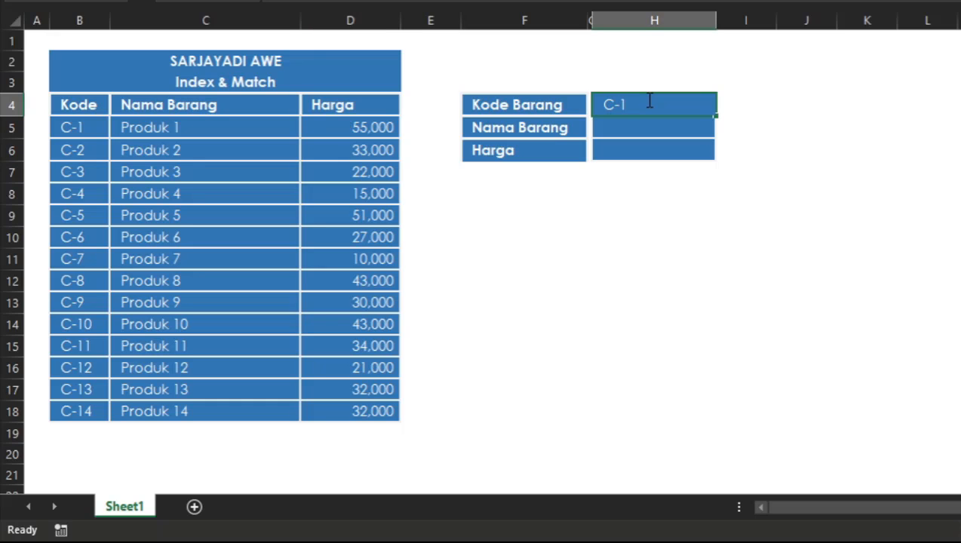
pyautogui.doubleClick(646, 99)
pyautogui.press('BackSpace')
pyautogui.write('5')
pyautogui.hotkey('ctrl', 'Return')
pyautogui.press('Return')
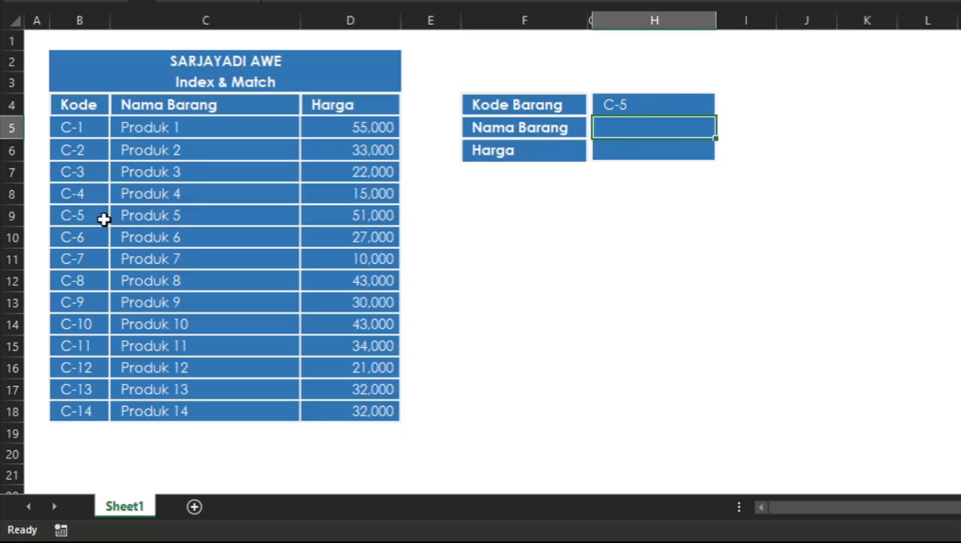
pyautogui.click(151, 212)
pyautogui.click(381, 222)
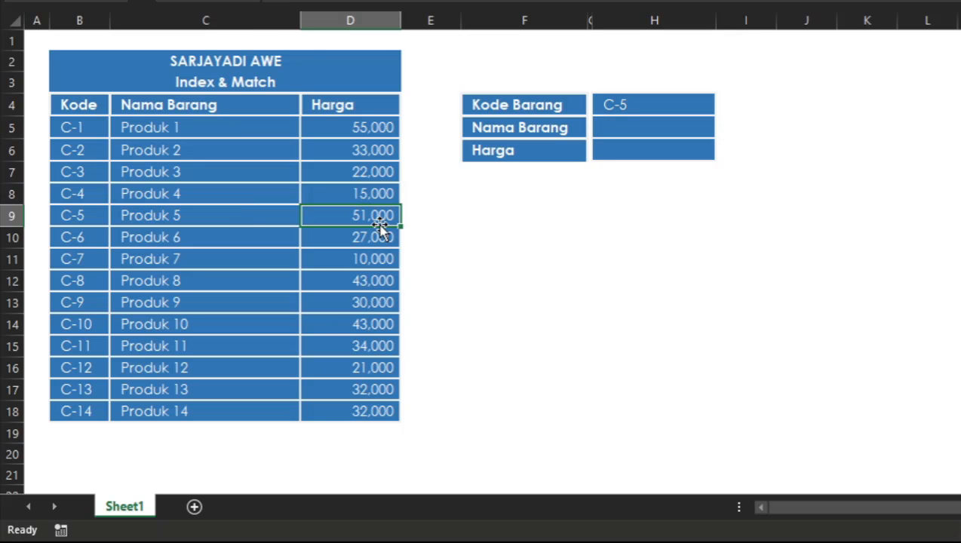
pyautogui.click(633, 153)
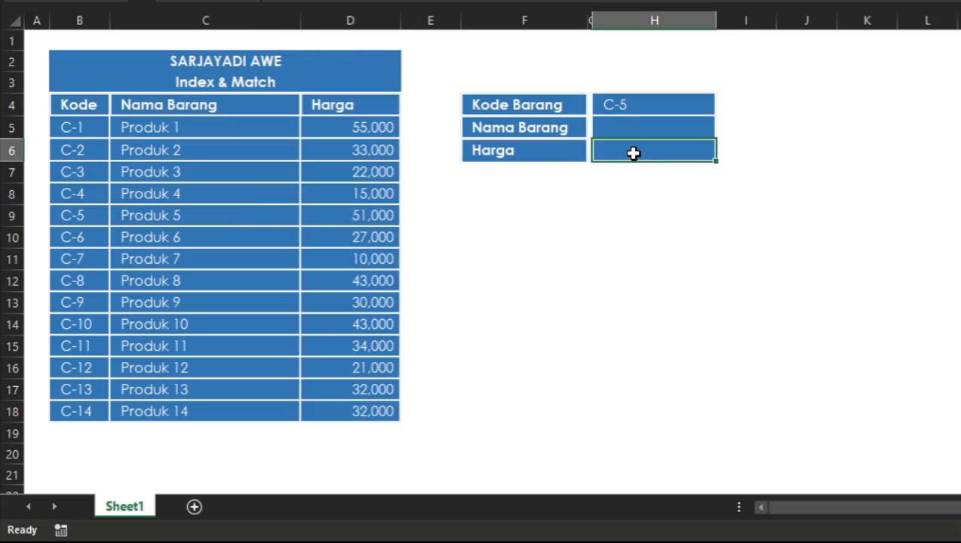
# Step: Start an INDEX formula in the Nama Barang result cell H5 with the product names C4:C18 as its array
pyautogui.click(656, 120)
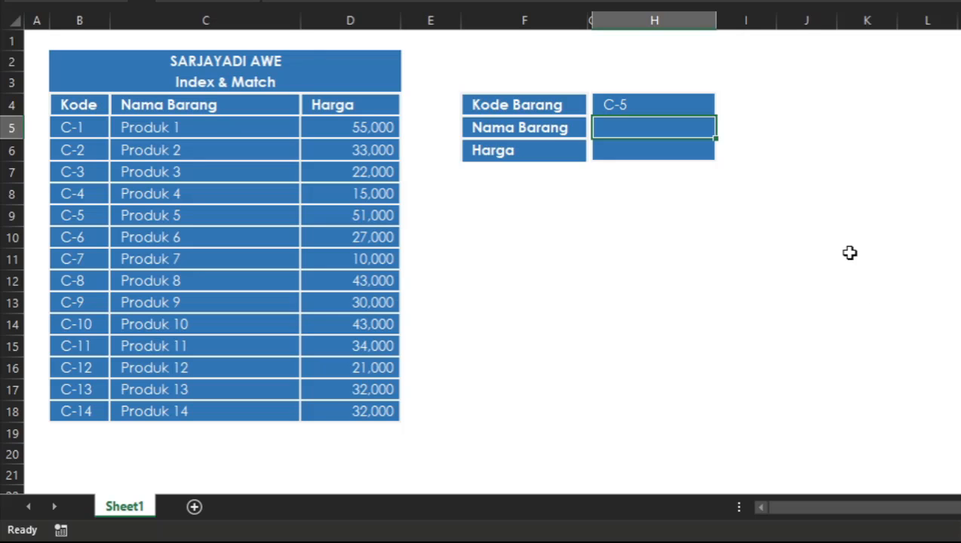
pyautogui.write('=')
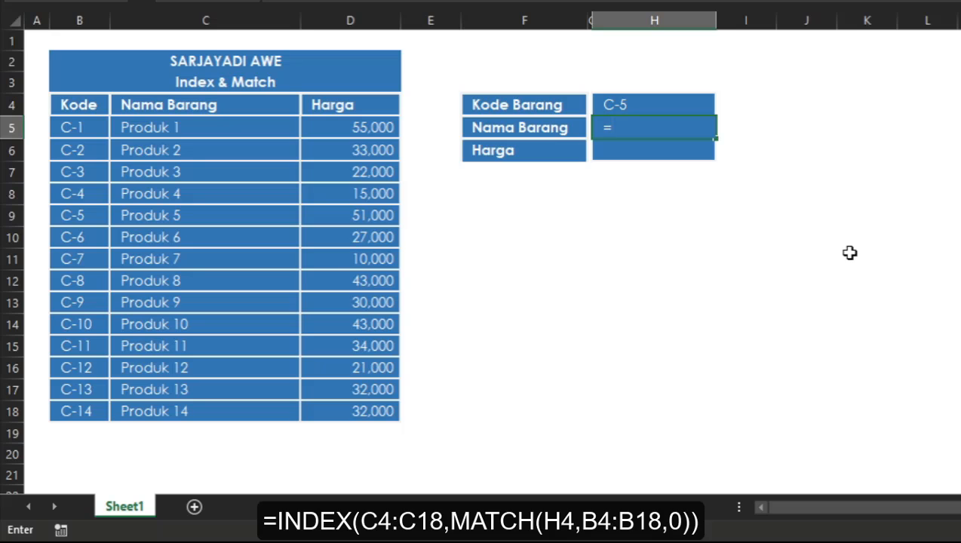
pyautogui.write('IN')
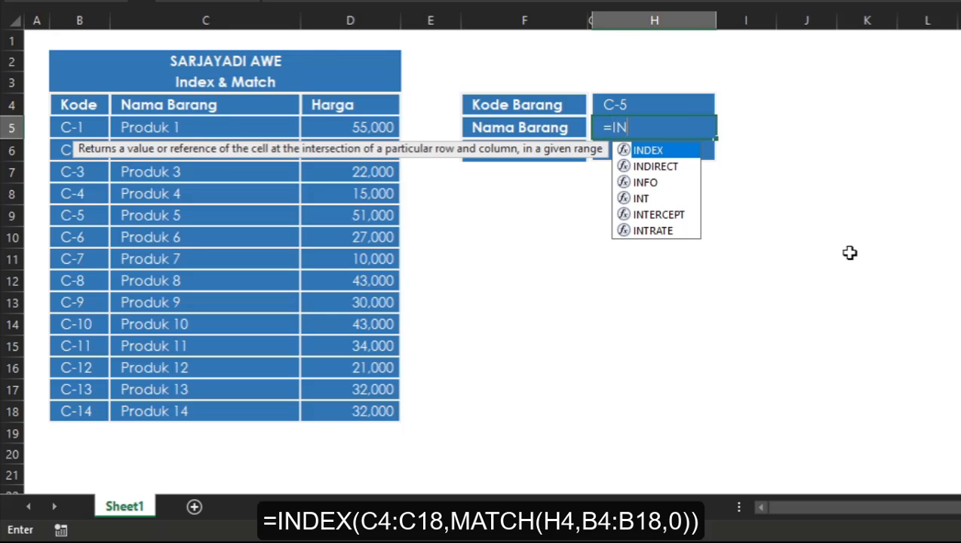
pyautogui.doubleClick(657, 154)
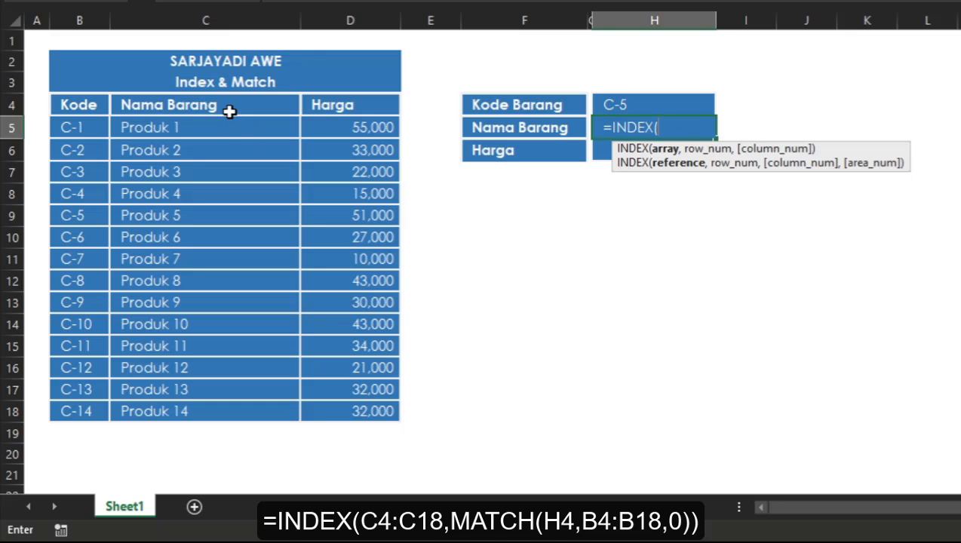
pyautogui.moveTo(229, 111); pyautogui.dragTo(264, 417)
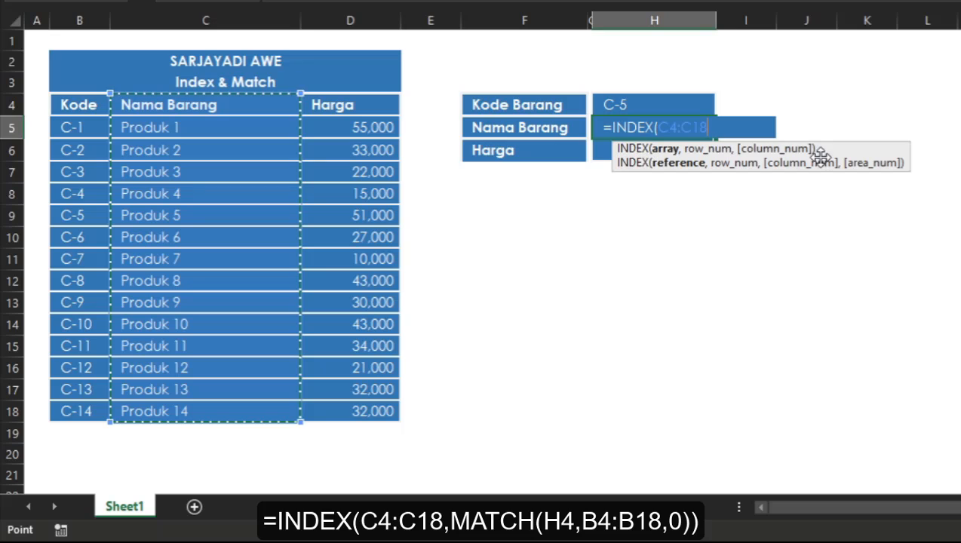
pyautogui.write(',')
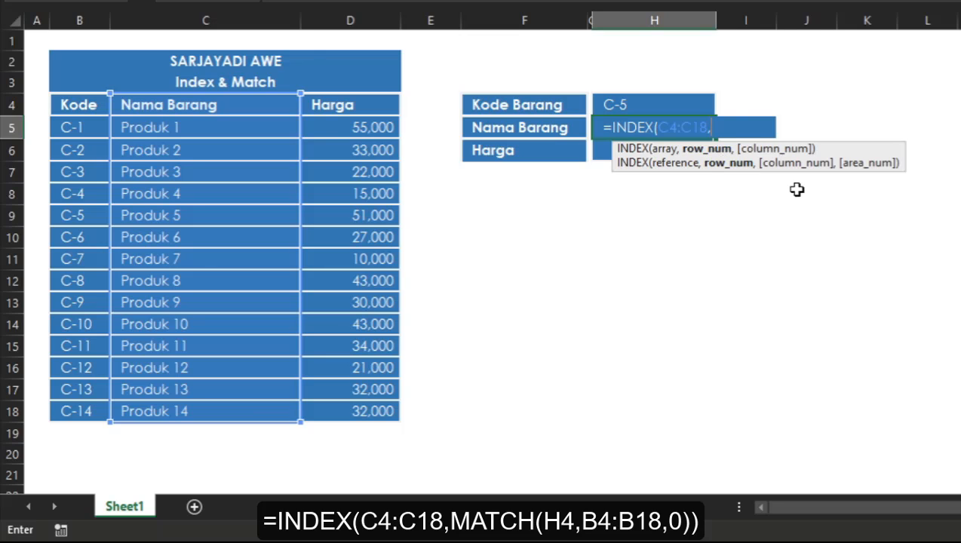
# Step: Complete the H5 formula with a nested MATCH as the row number, using H4, B4:B18 and match type 0
pyautogui.write('MAT')
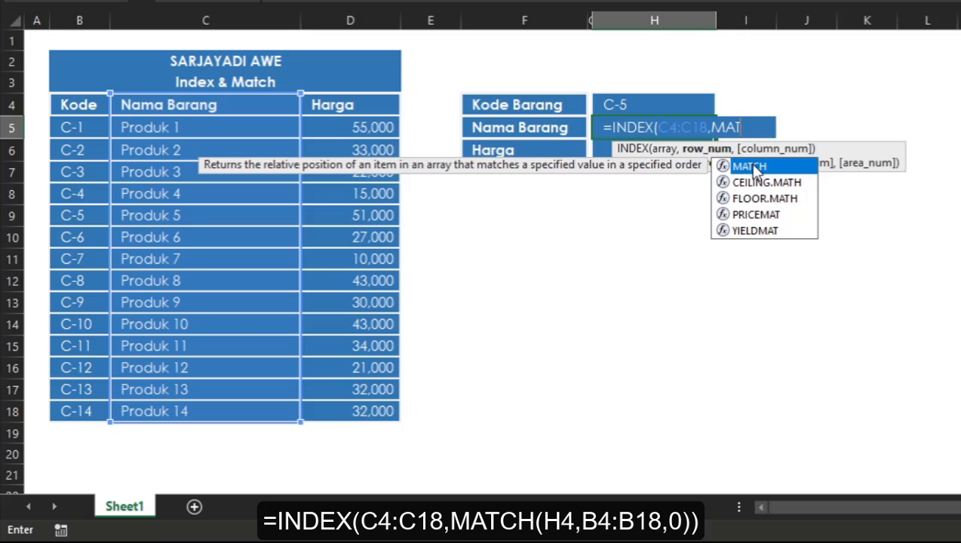
pyautogui.doubleClick(753, 167)
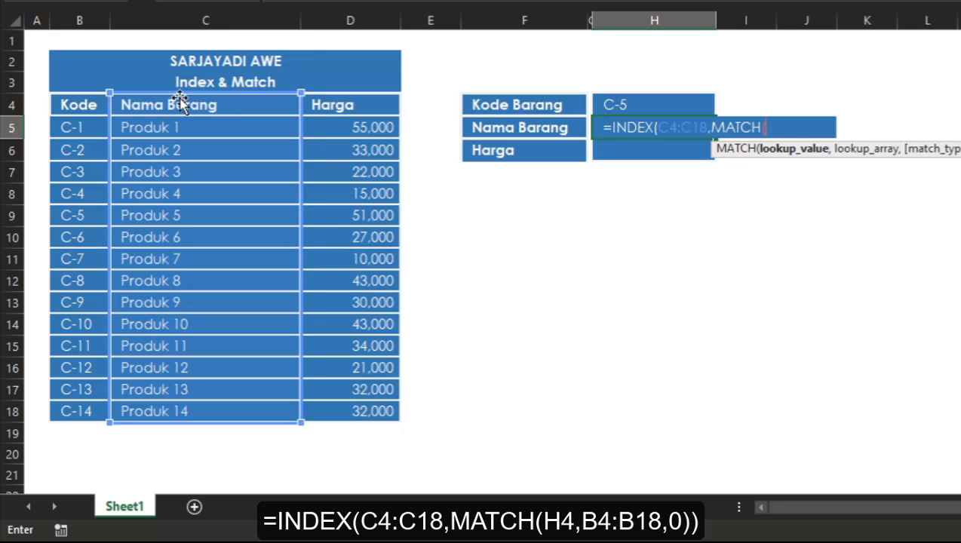
pyautogui.click(658, 100)
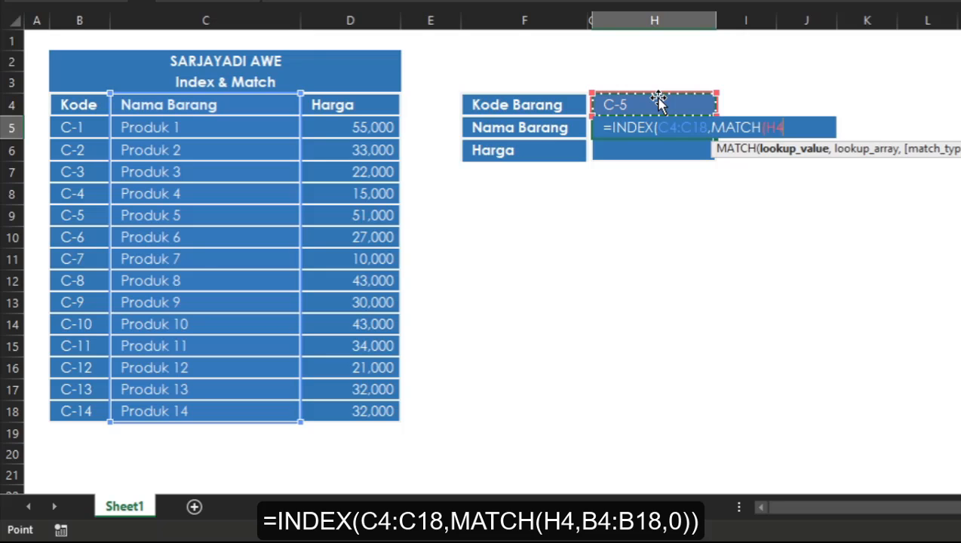
pyautogui.write(',')
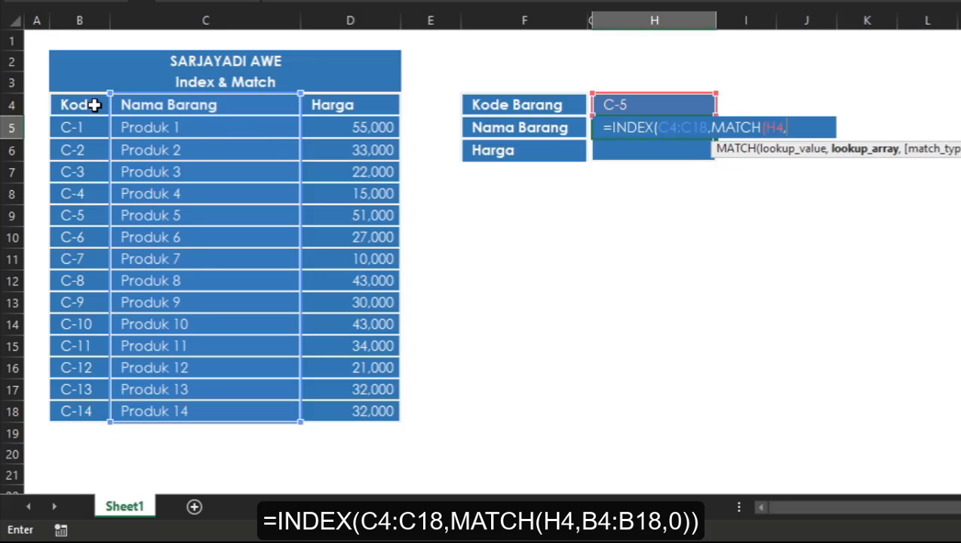
pyautogui.moveTo(93, 105); pyautogui.dragTo(94, 405)
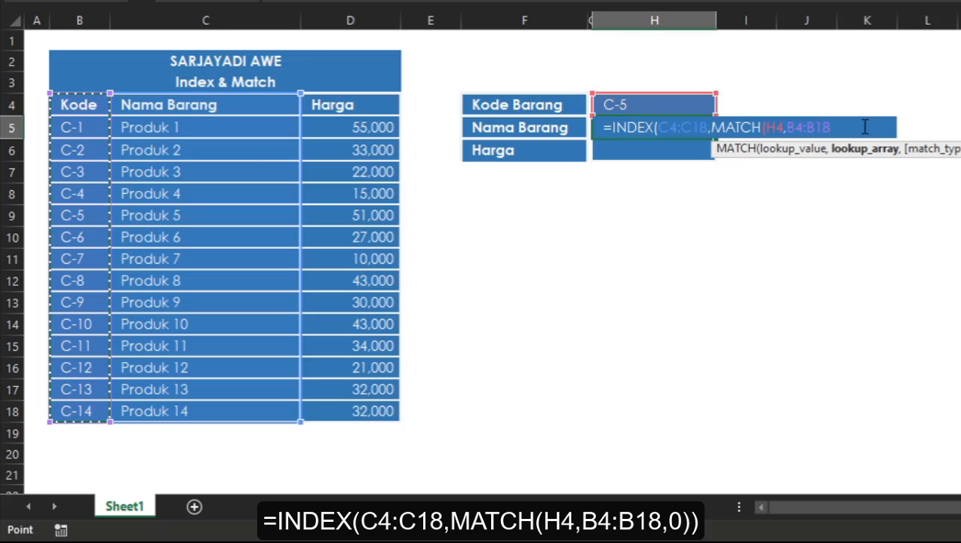
pyautogui.write(',')
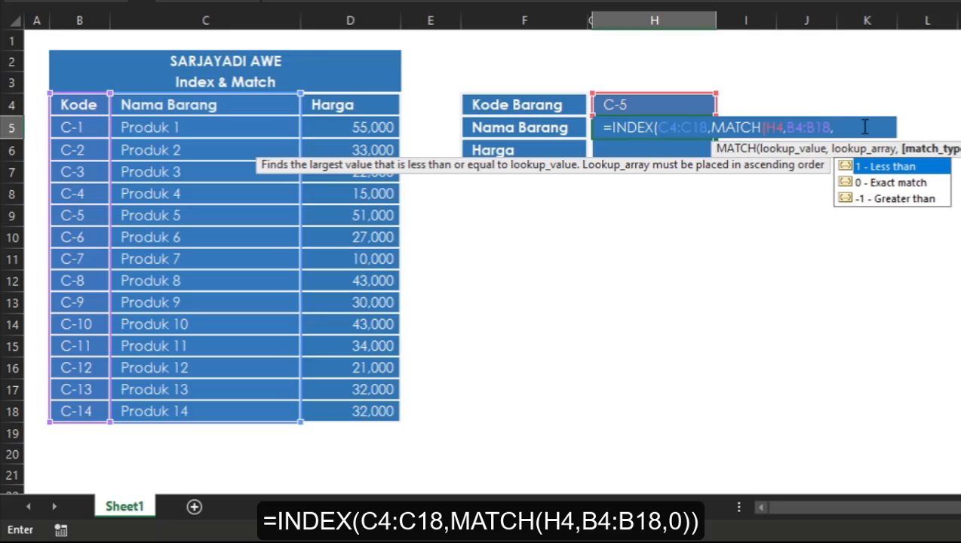
pyautogui.write('0))')
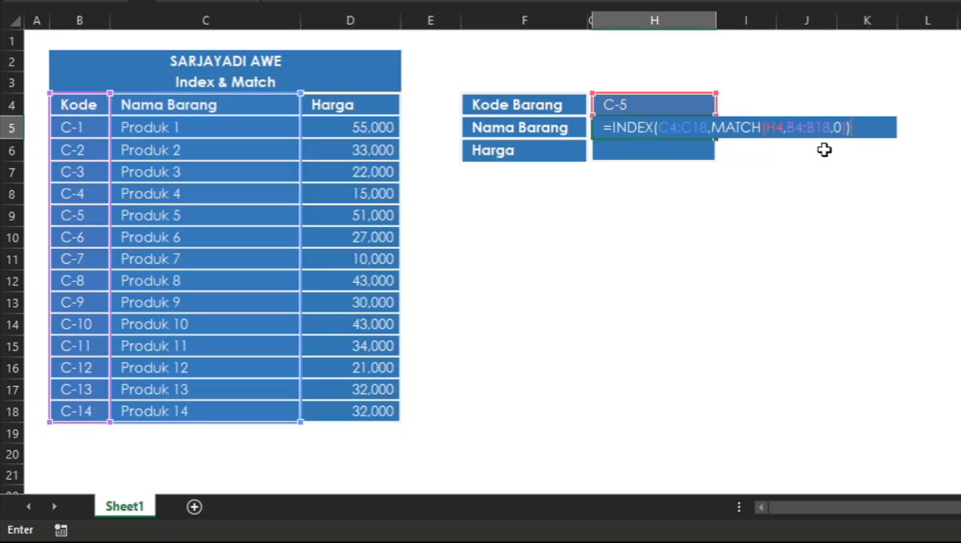
pyautogui.press('Return')
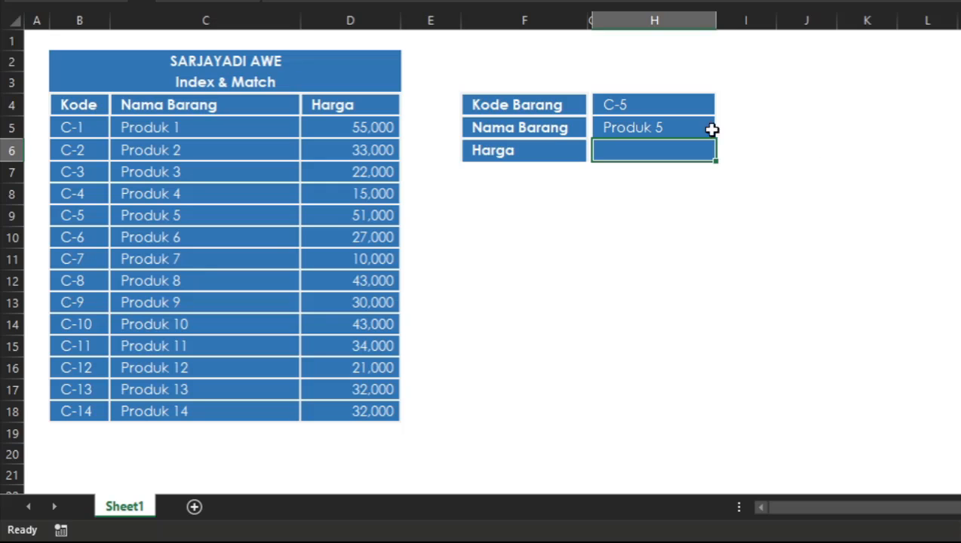
pyautogui.click(653, 113)
pyautogui.click(648, 130)
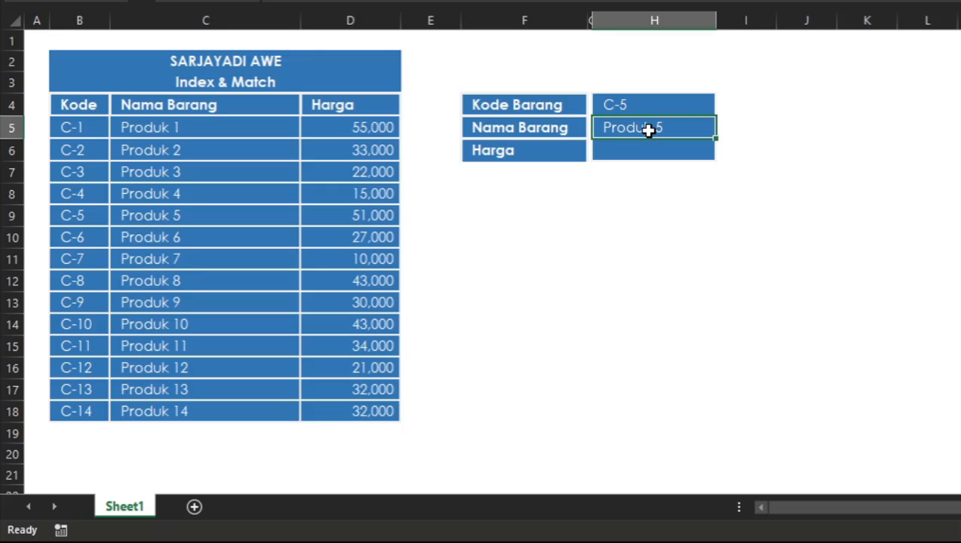
pyautogui.click(642, 152)
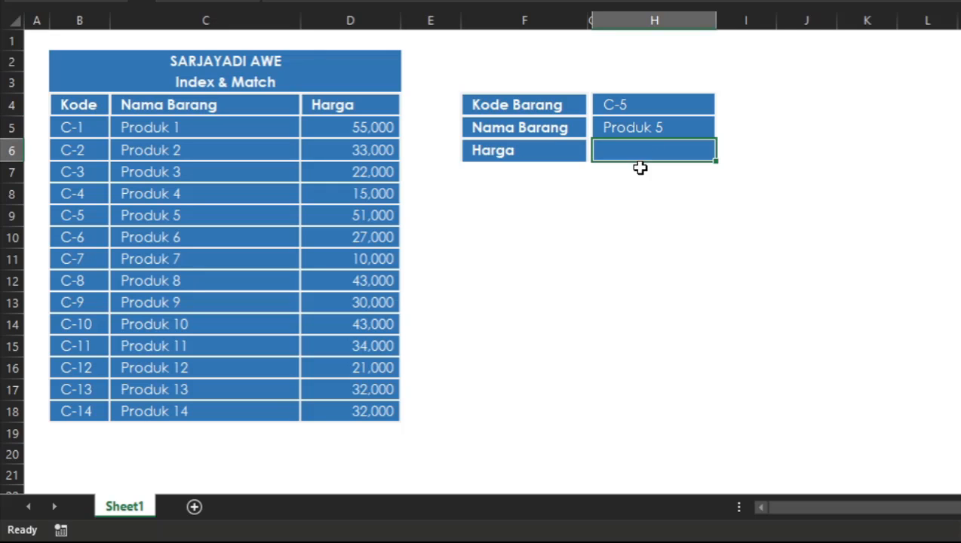
pyautogui.click(637, 187)
pyautogui.click(647, 154)
pyautogui.click(686, 123)
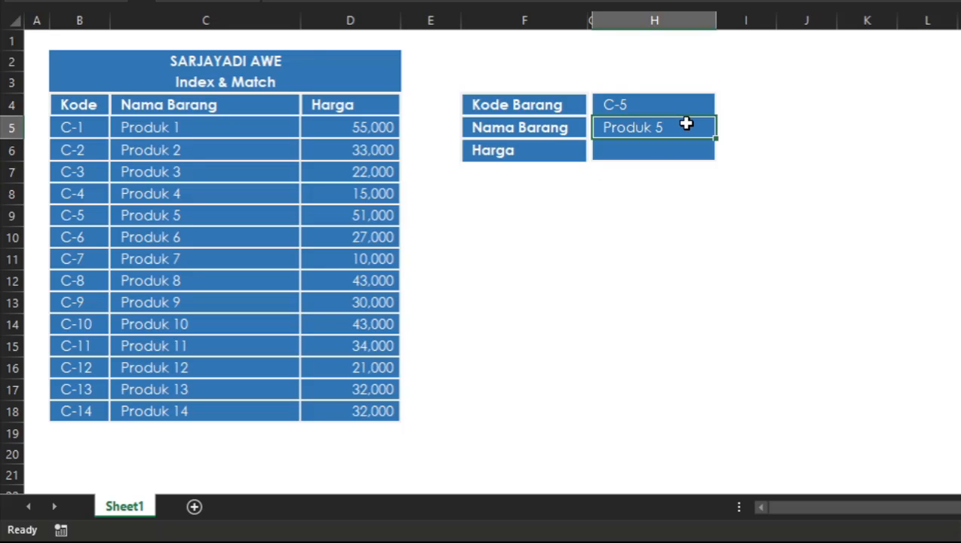
# Step: Change the Kode Barang in H4 to C-2 to test the product name lookup
pyautogui.doubleClick(696, 109)
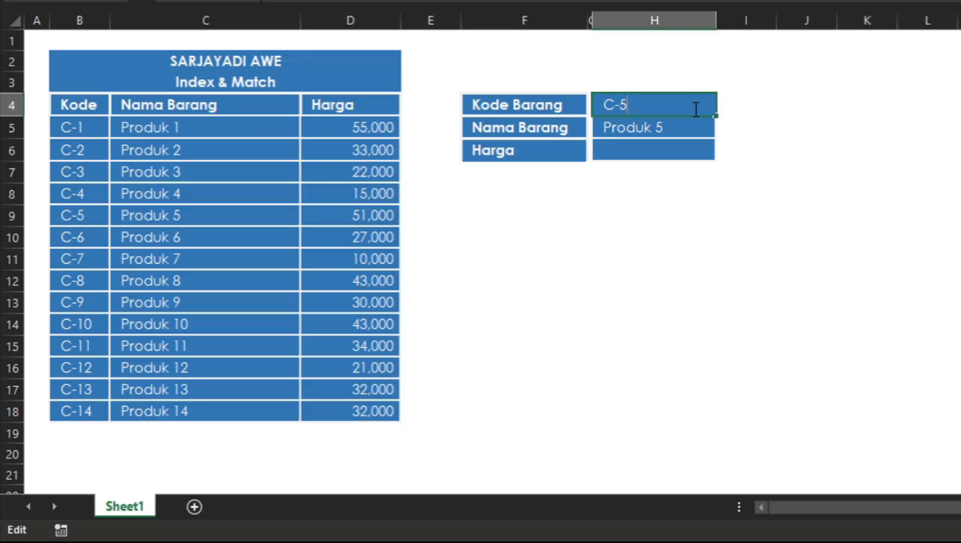
pyautogui.press('BackSpace')
pyautogui.write('2')
pyautogui.press('Return')
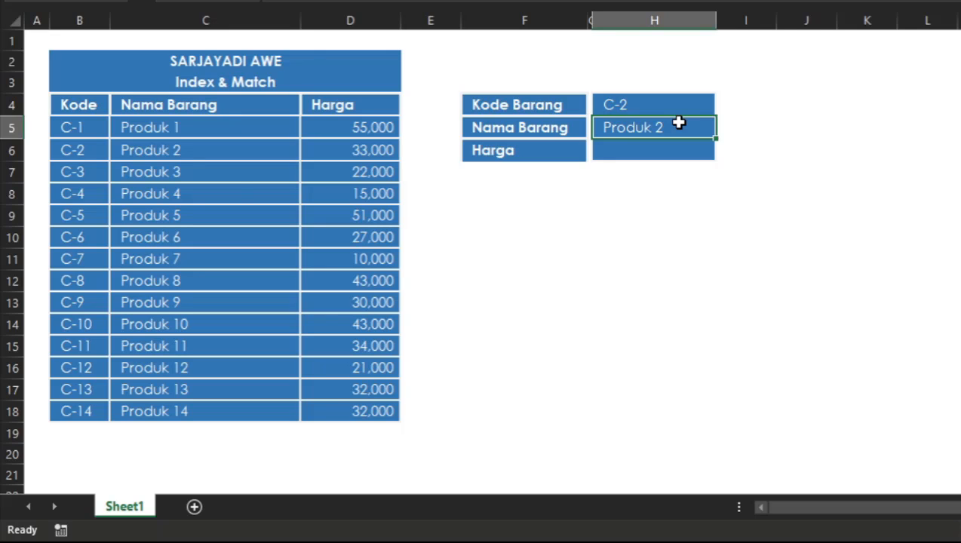
# Step: Test the product name lookup by inserting a column before Nama Barang, and undo the insertion
pyautogui.click(220, 188)
pyautogui.hotkey('alt', 'i')
pyautogui.press('c')
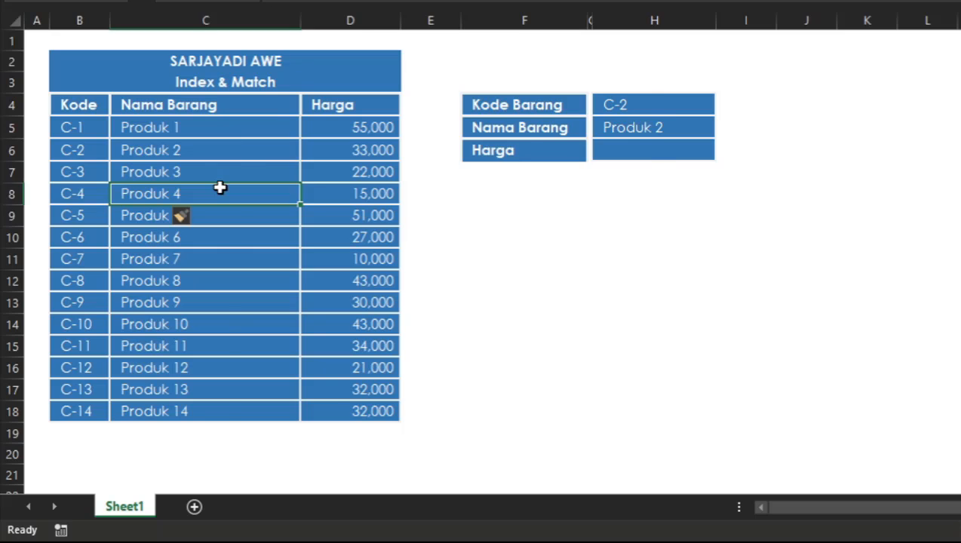
pyautogui.click(222, 187)
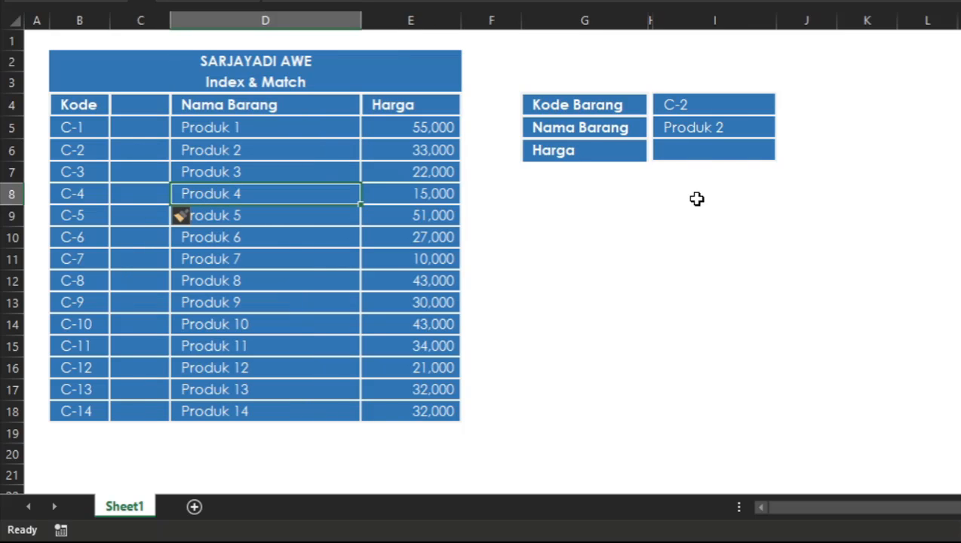
pyautogui.click(751, 126)
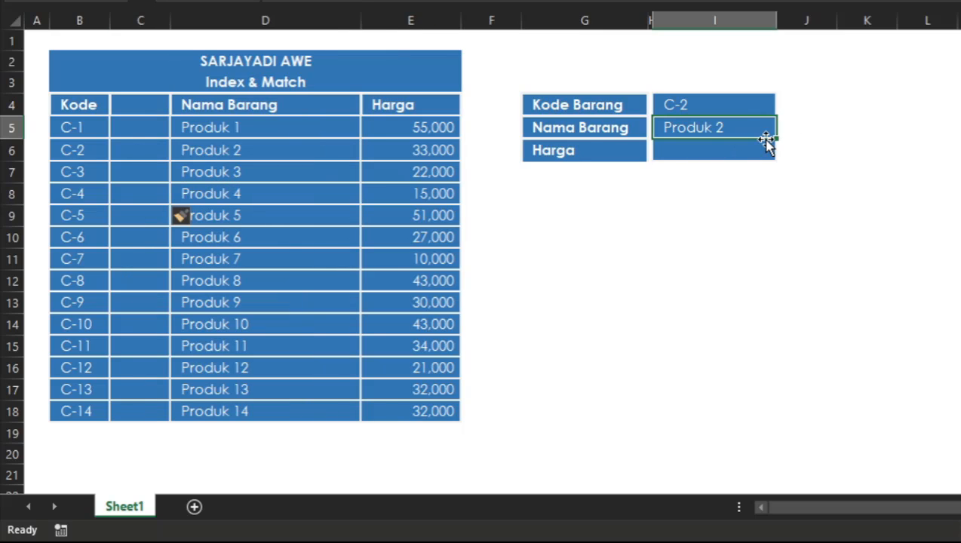
pyautogui.hotkey('ctrl', 'z')
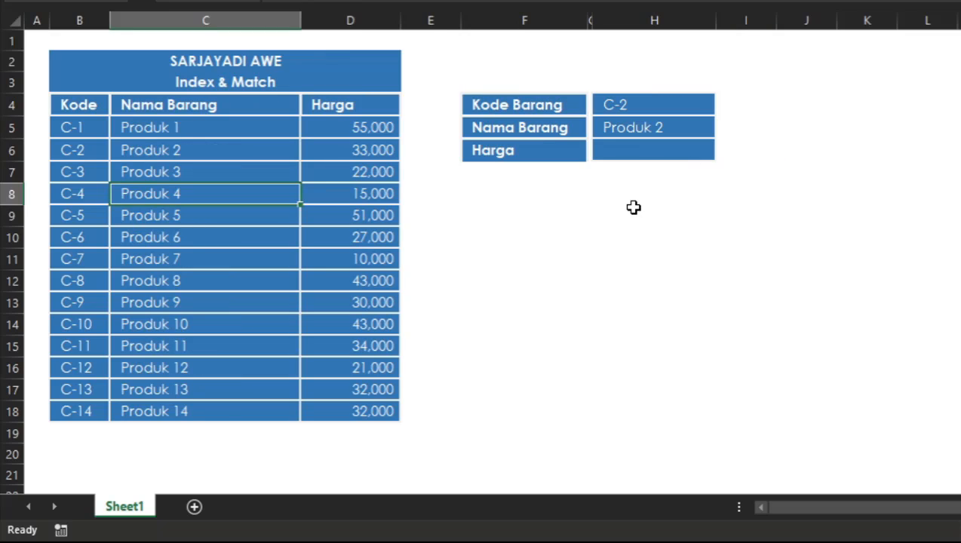
# Step: Review the Kode range B4:B18, the Nama Barang range C4:C18 and the lookup formula in H5
pyautogui.click(201, 166)
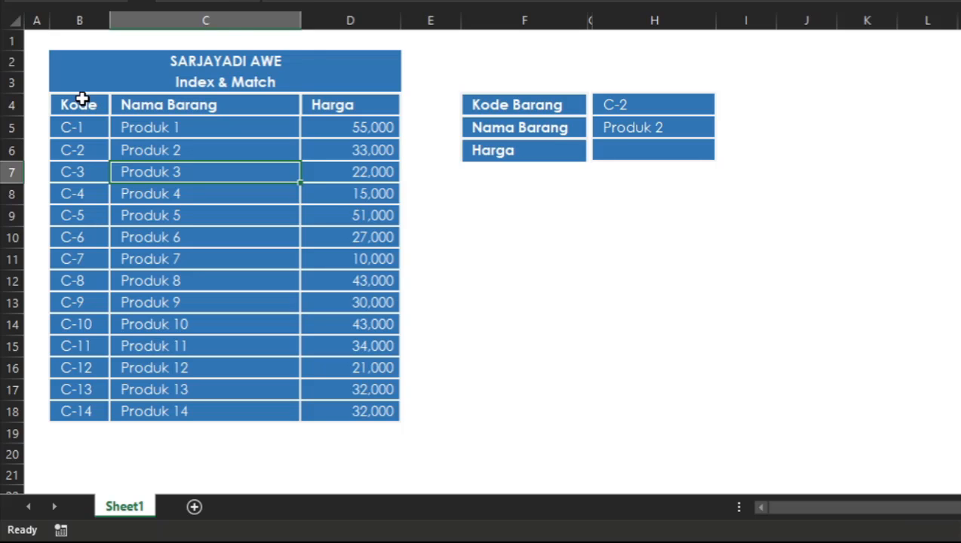
pyautogui.moveTo(79, 97); pyautogui.dragTo(90, 407)
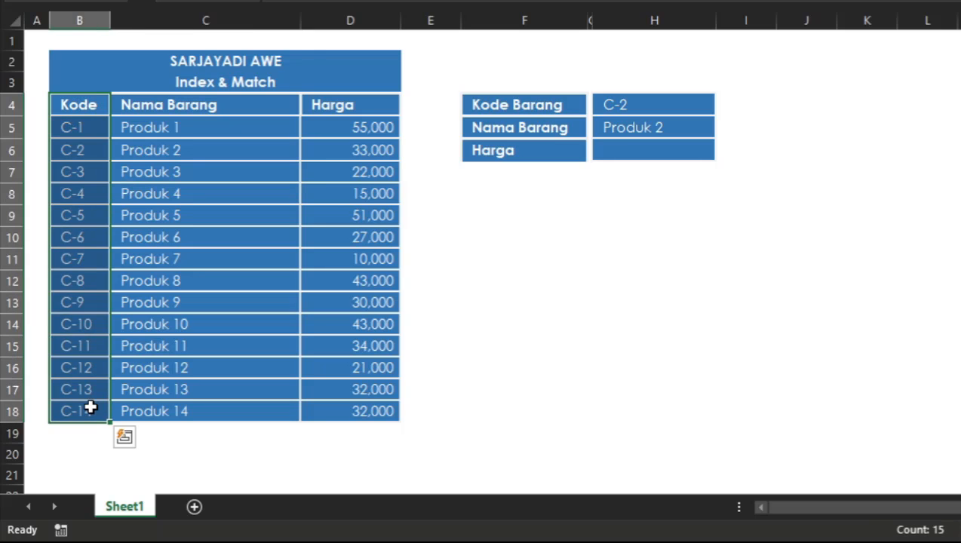
pyautogui.moveTo(129, 102); pyautogui.dragTo(173, 389)
pyautogui.click(274, 280)
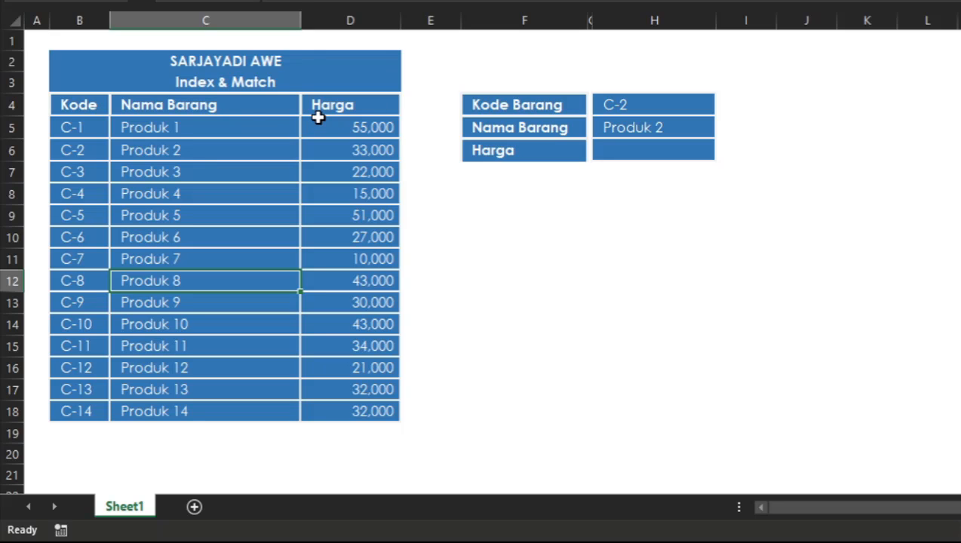
pyautogui.moveTo(268, 113); pyautogui.dragTo(278, 412)
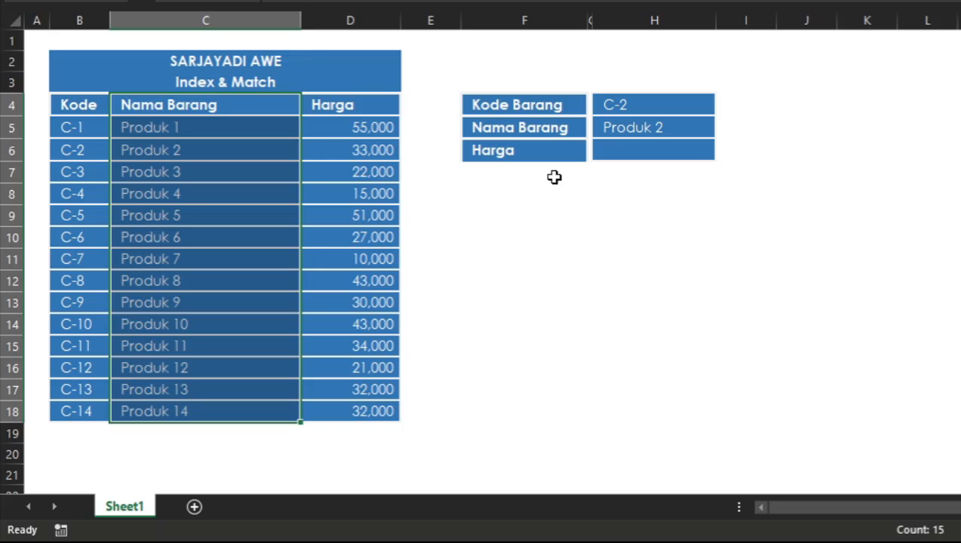
pyautogui.click(637, 128)
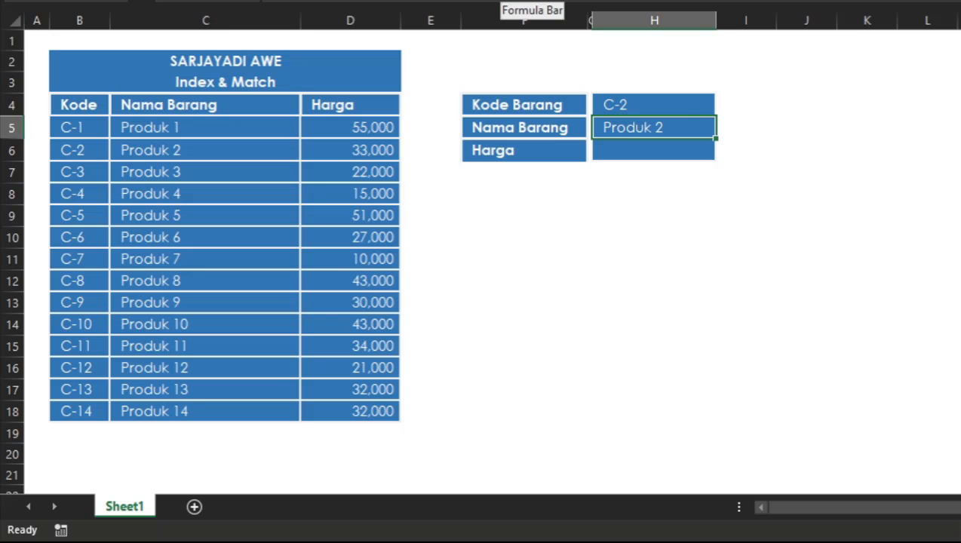
pyautogui.press('F2')
pyautogui.press('Escape')
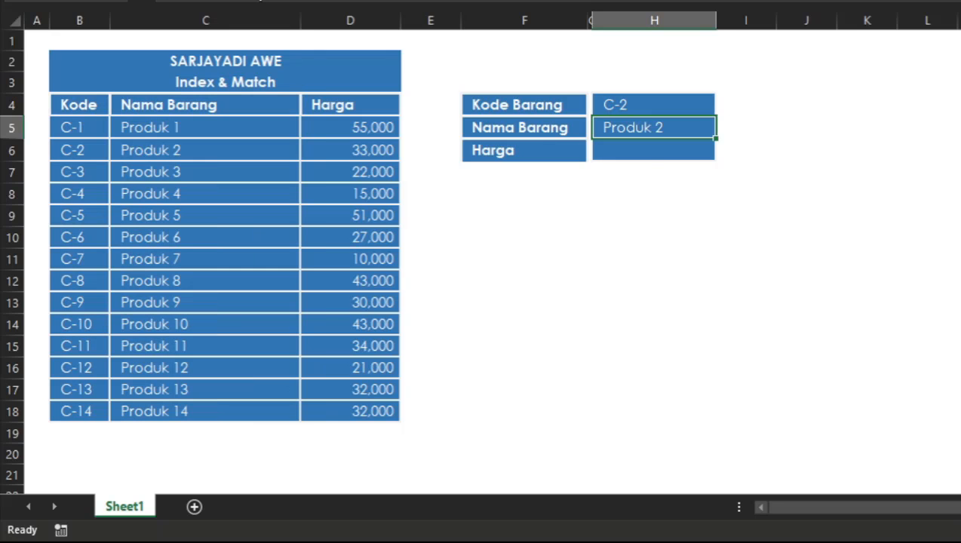
# Step: Start an INDEX formula in the Harga result cell H6 with the prices D4:D18 as its array
pyautogui.click(653, 156)
pyautogui.write('=')
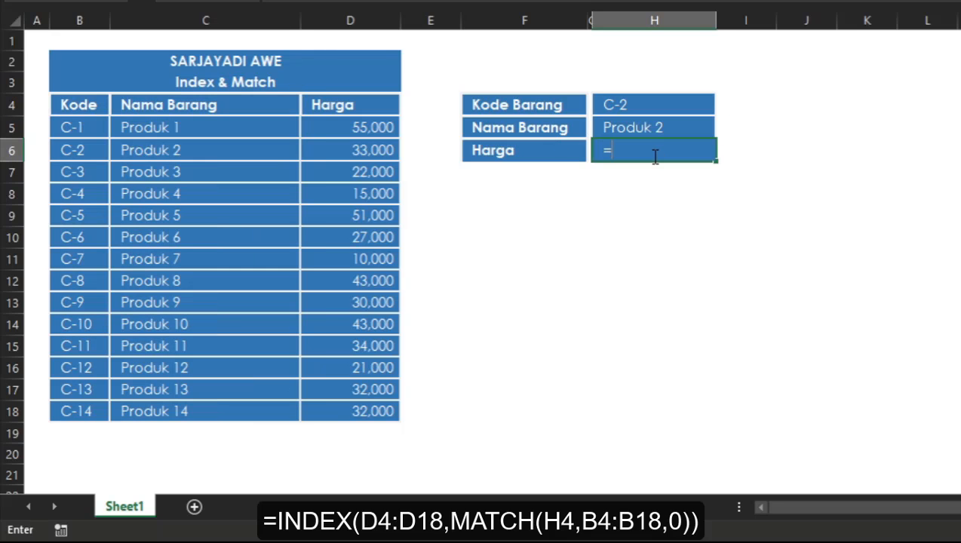
pyautogui.write('IN')
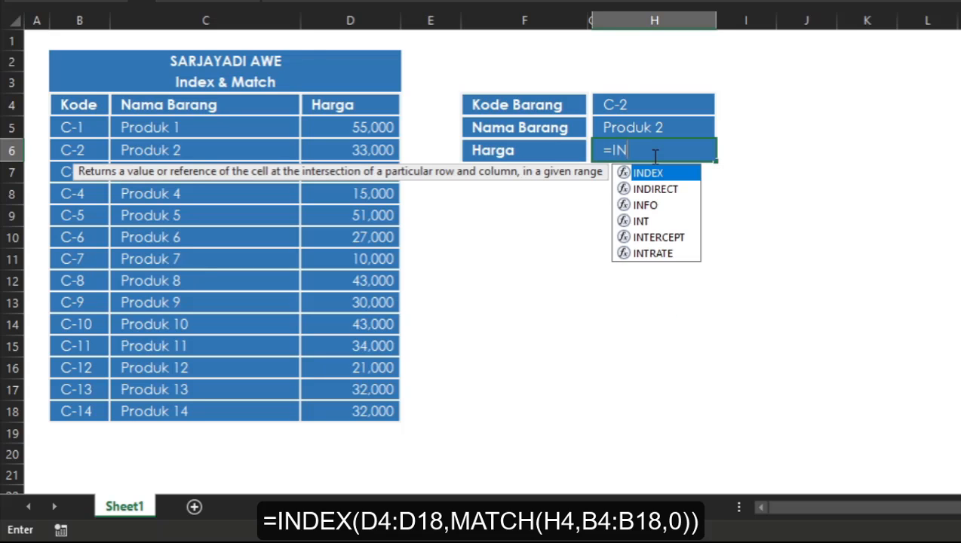
pyautogui.press('Tab')
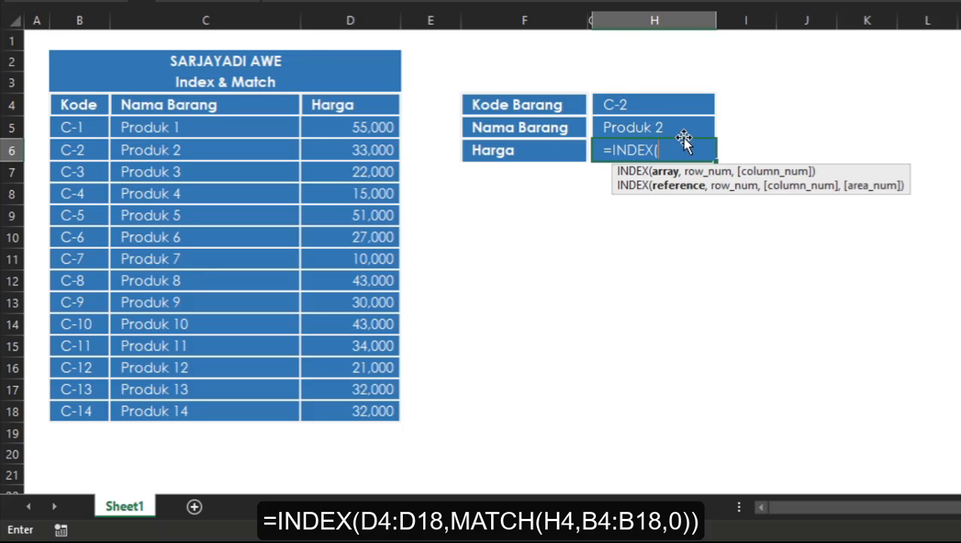
pyautogui.moveTo(333, 102); pyautogui.dragTo(331, 412)
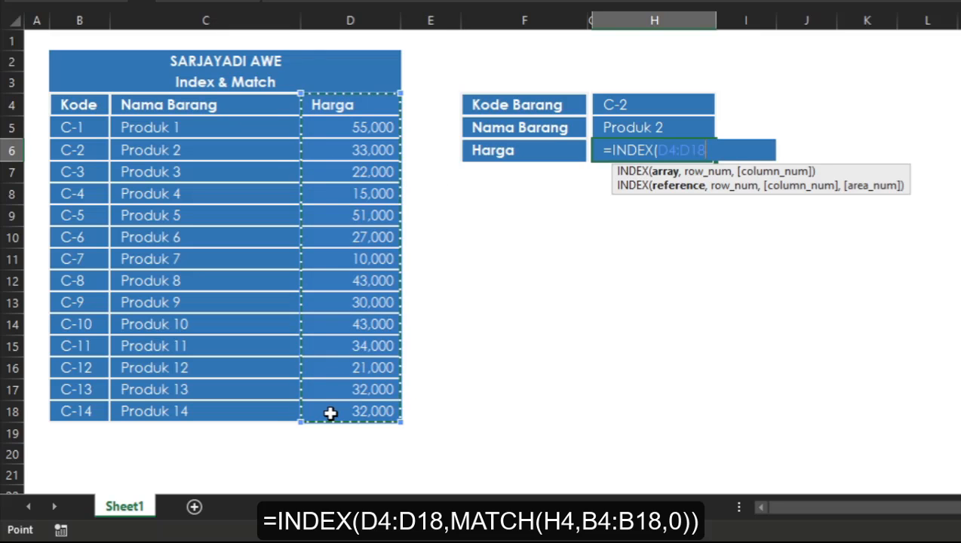
pyautogui.write(',')
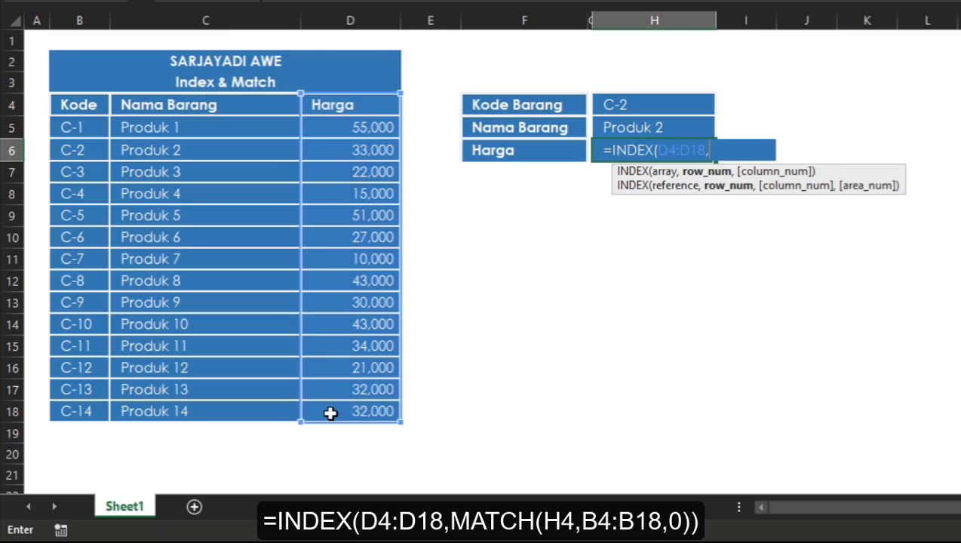
pyautogui.write('MATCH(')
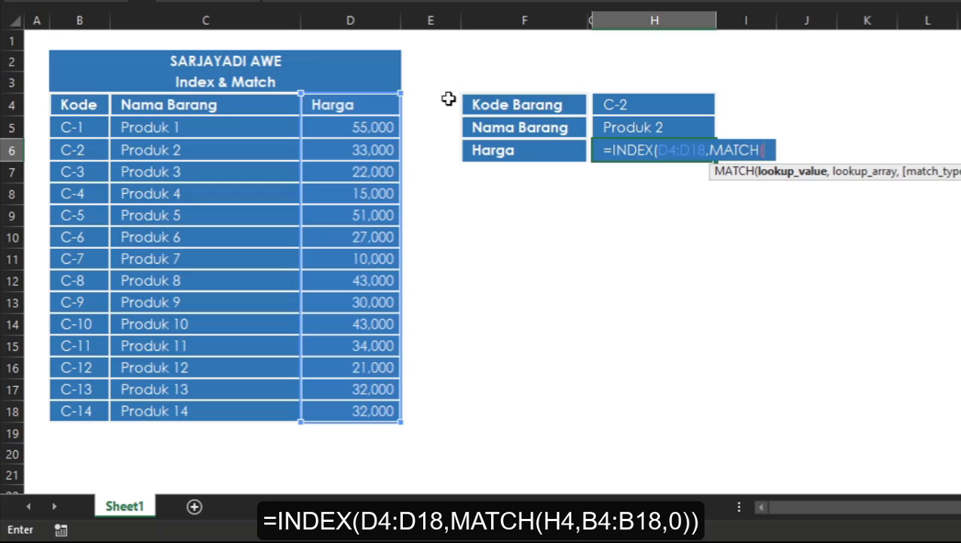
# Step: Complete the H6 formula with a nested MATCH as the row number, using H4, B4:B18 and match type 0
pyautogui.click(639, 102)
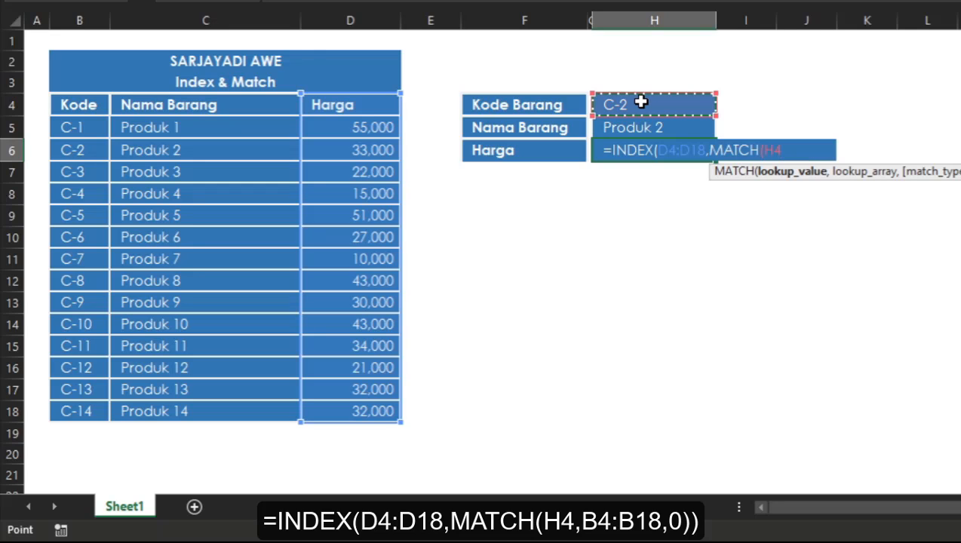
pyautogui.write(',')
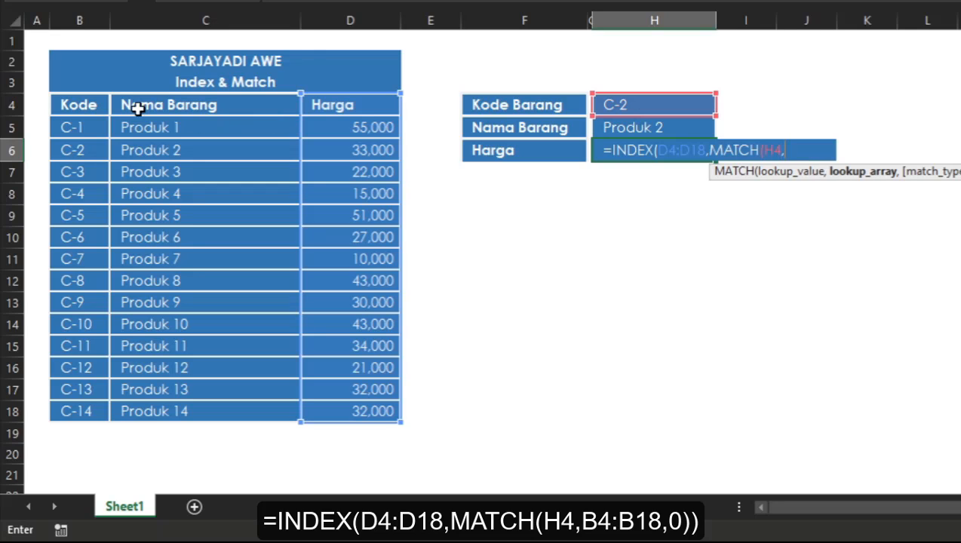
pyautogui.moveTo(87, 106); pyautogui.dragTo(103, 411)
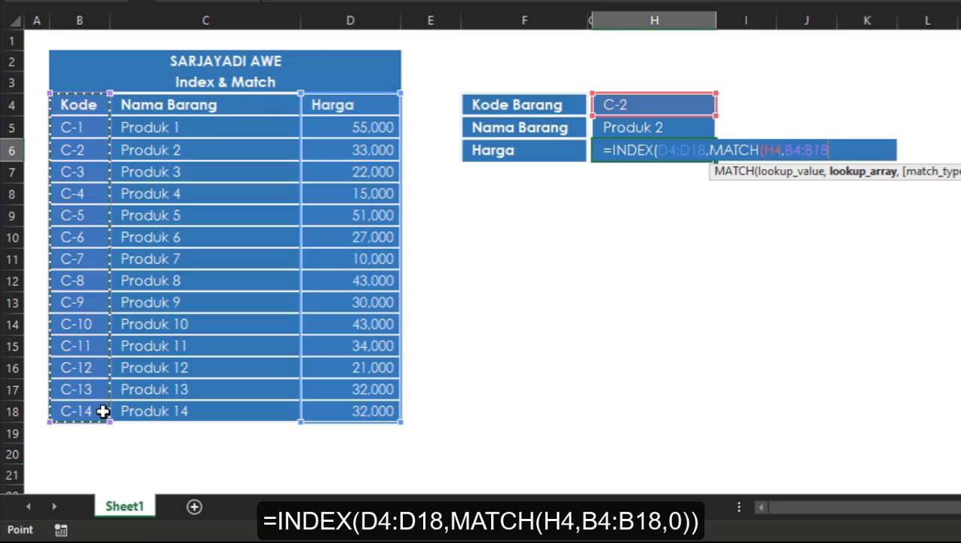
pyautogui.write(',')
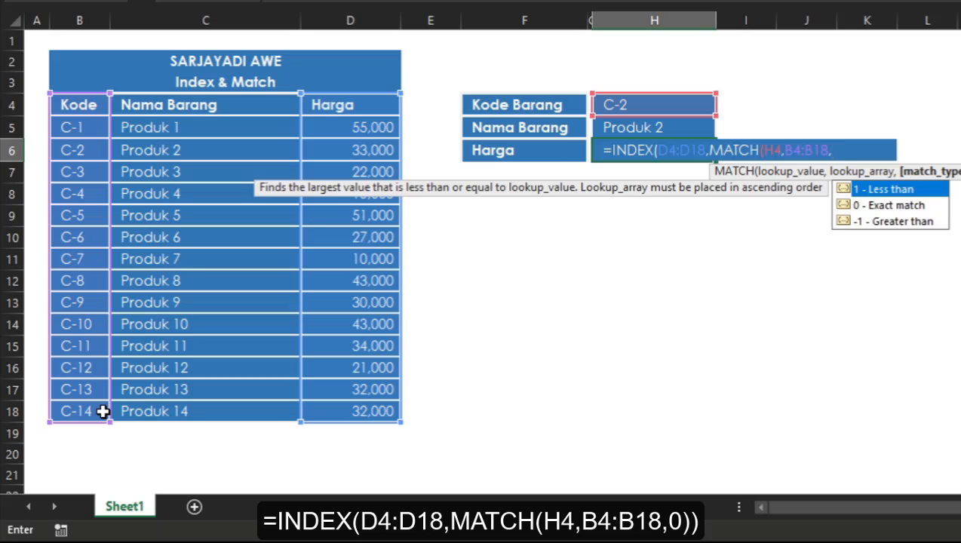
pyautogui.write('0)')
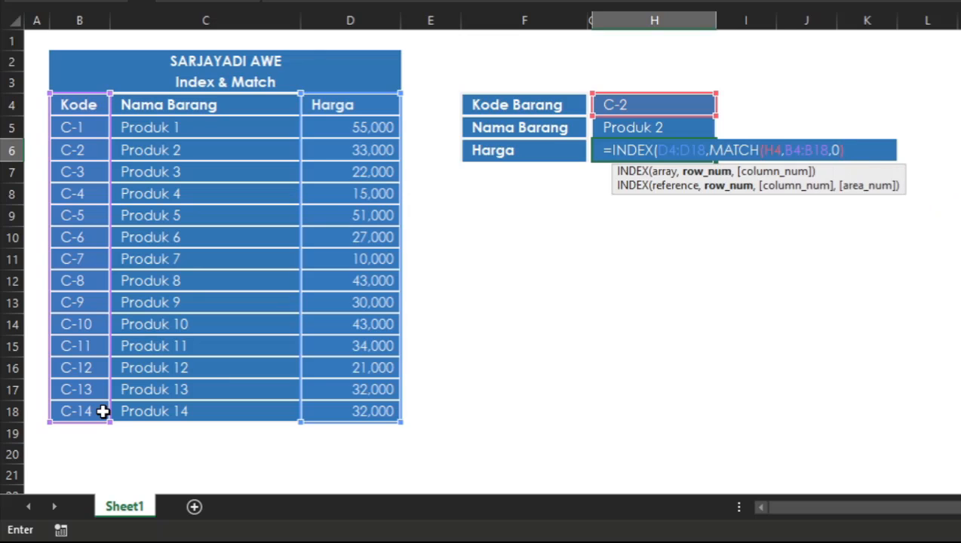
pyautogui.write(')')
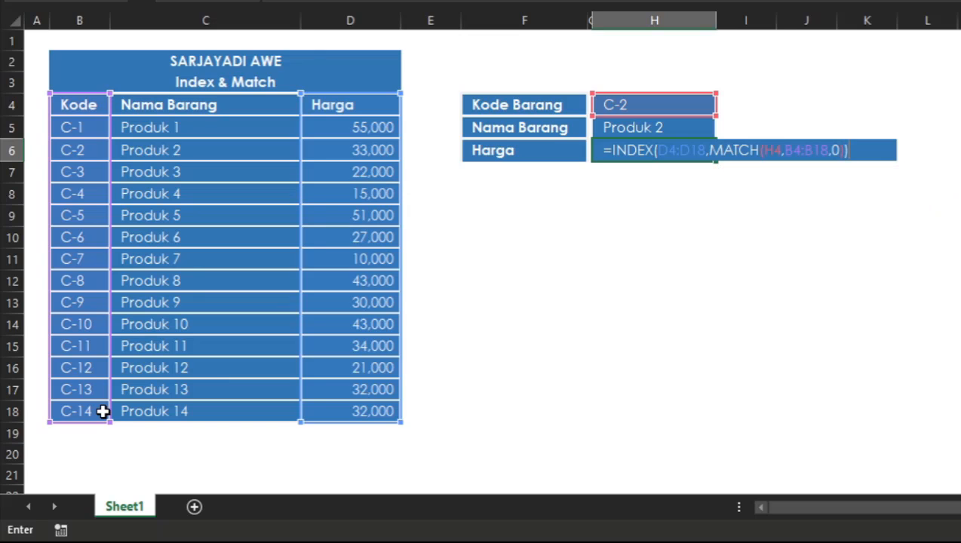
pyautogui.press('Return')
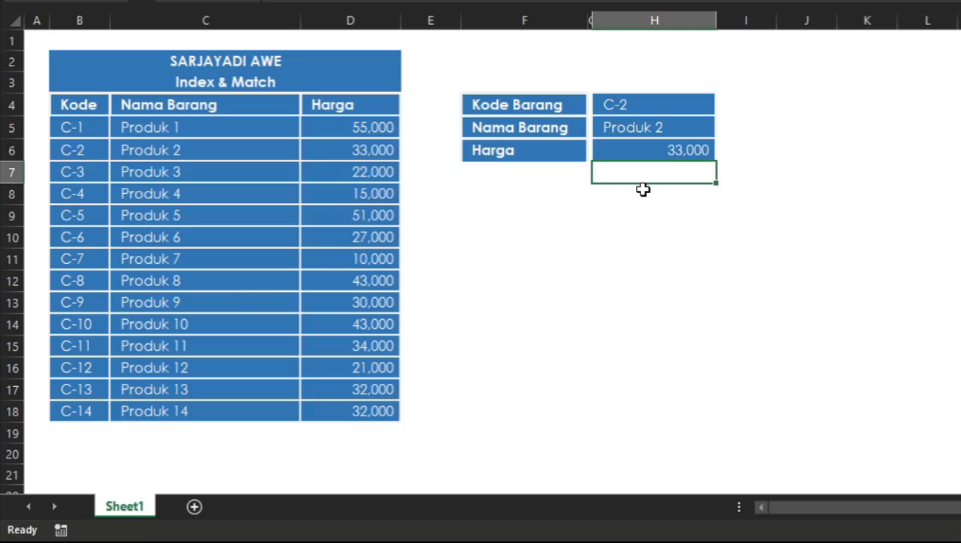
# Step: Compare the Harga result with the C-2 table row, and change the Kode Barang in H4 to C-3 to test both lookups
pyautogui.click(682, 155)
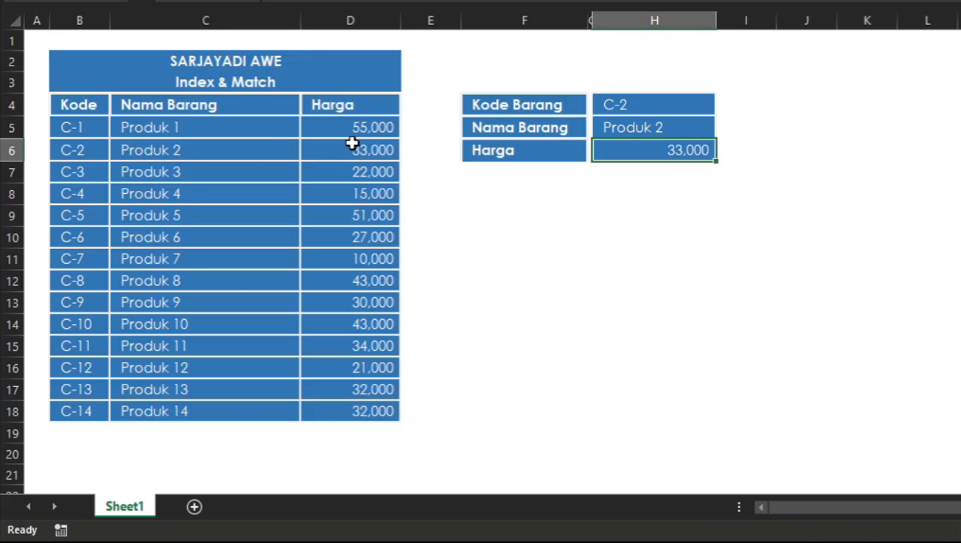
pyautogui.moveTo(350, 145); pyautogui.dragTo(62, 161)
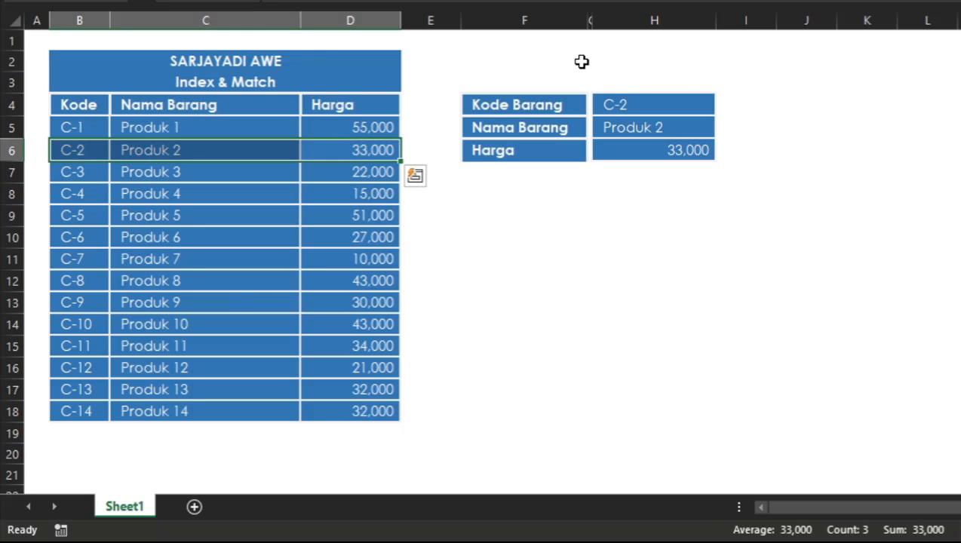
pyautogui.click(659, 102)
pyautogui.doubleClick(658, 103)
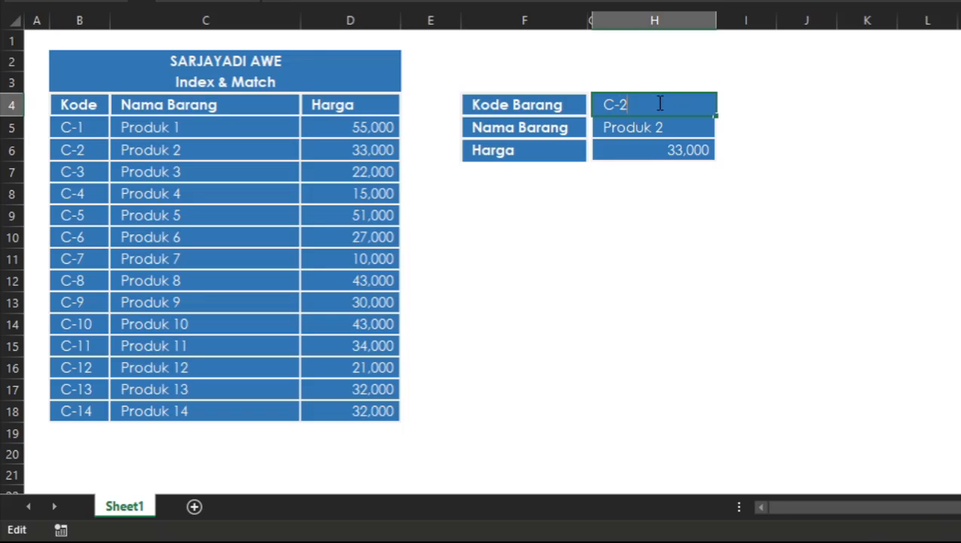
pyautogui.press('BackSpace')
pyautogui.write('3')
pyautogui.press('Return')
pyautogui.click(695, 189)
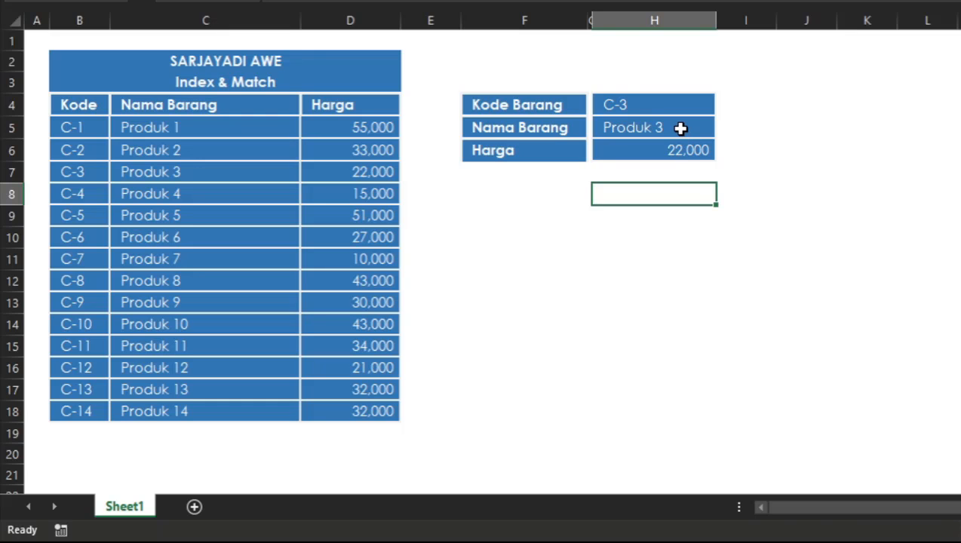
pyautogui.moveTo(680, 128); pyautogui.dragTo(680, 172)
pyautogui.click(463, 230)
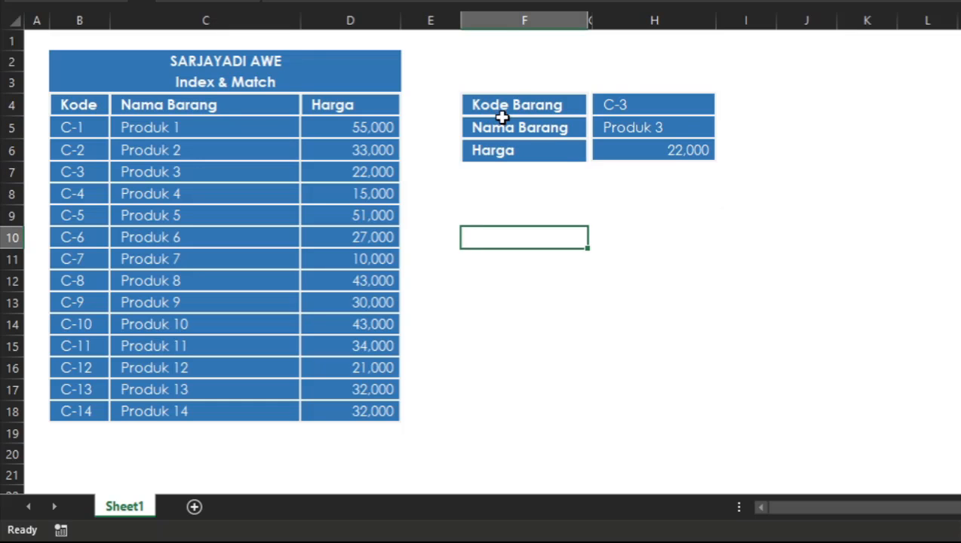
# Step: Copy the lookup form F4:H6 and paste it below, starting at cell F8
pyautogui.moveTo(517, 99); pyautogui.dragTo(676, 150)
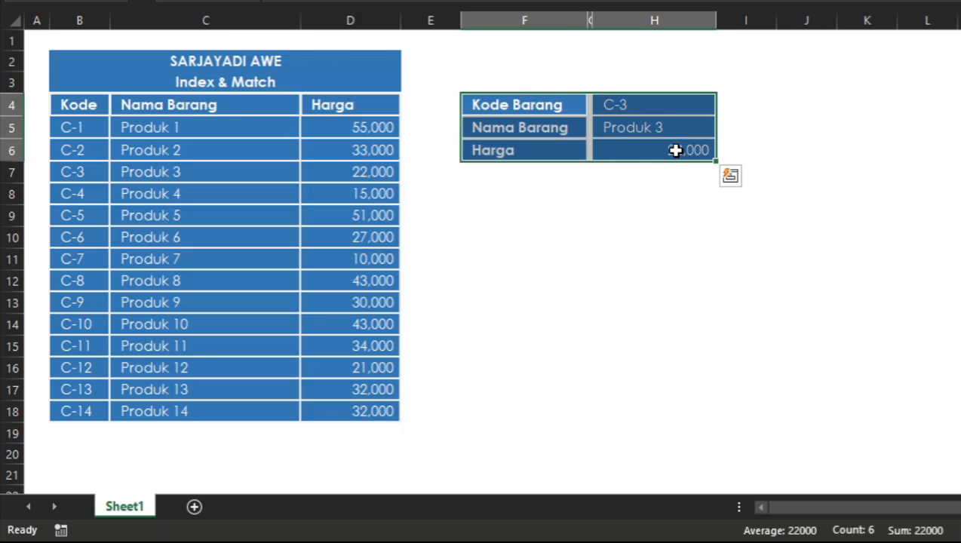
pyautogui.hotkey('ctrl', 'c')
pyautogui.click(506, 191)
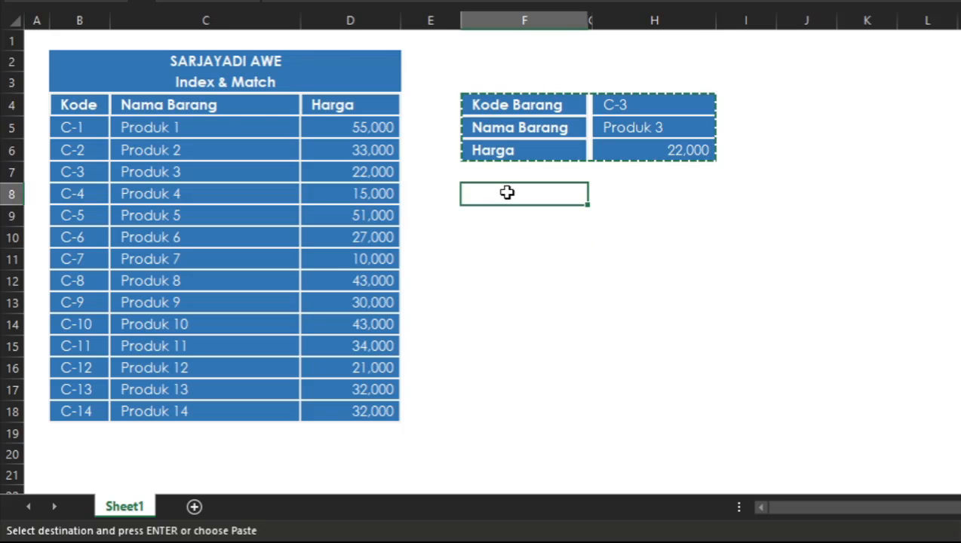
pyautogui.hotkey('ctrl', 'v')
pyautogui.press('Escape')
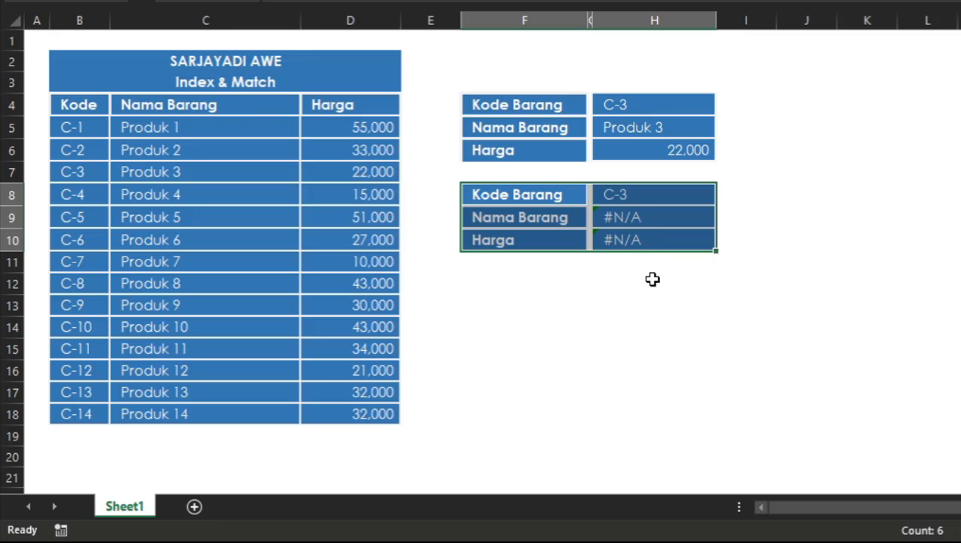
pyautogui.click(655, 377)
# Step: Examine the copied Nama Barang formula in H9 and the Kode and Nama Barang columns it should reference
pyautogui.click(186, 132)
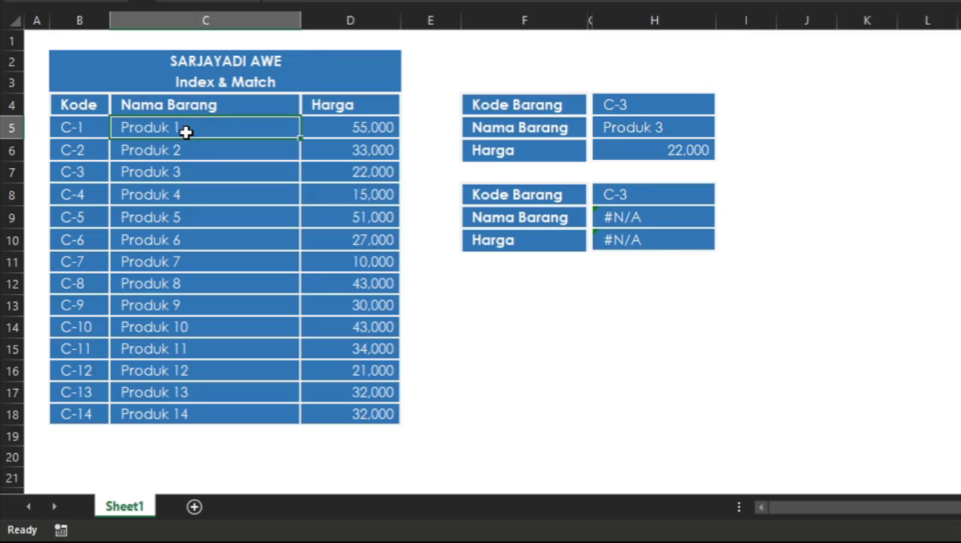
pyautogui.moveTo(208, 109); pyautogui.dragTo(231, 422)
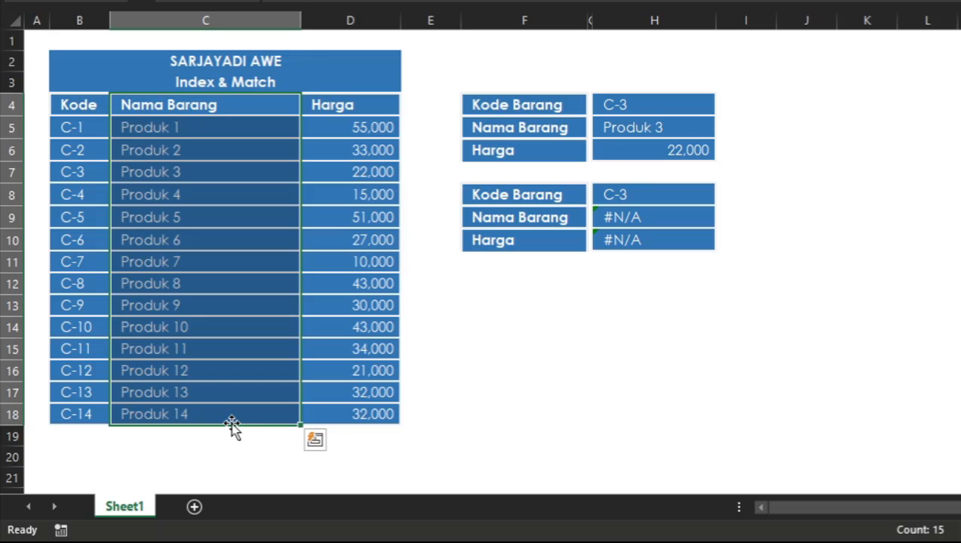
pyautogui.click(669, 222)
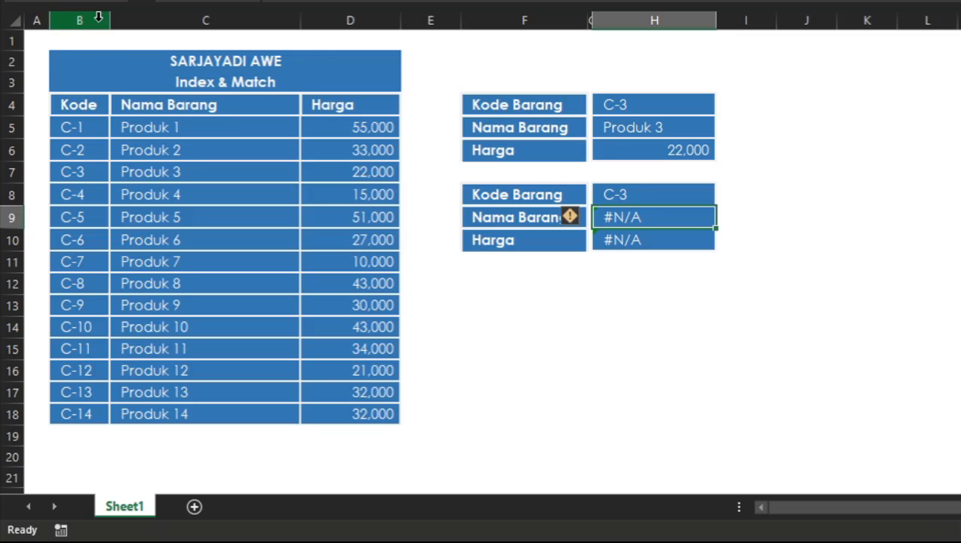
pyautogui.click(98, 16)
pyautogui.click(117, 19)
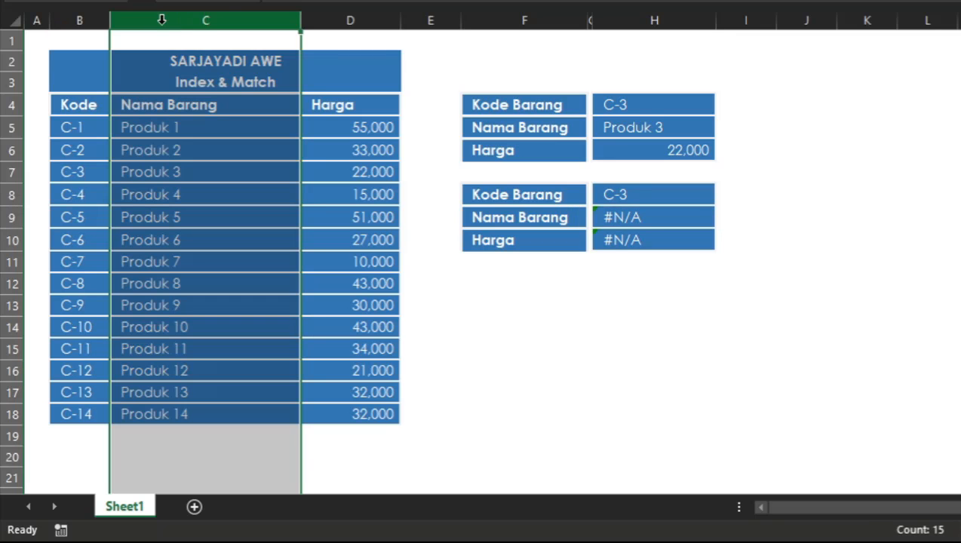
# Step: Define the name KODE for the whole of column B, which holds the product codes
pyautogui.click(376, 22)
pyautogui.click(89, 20)
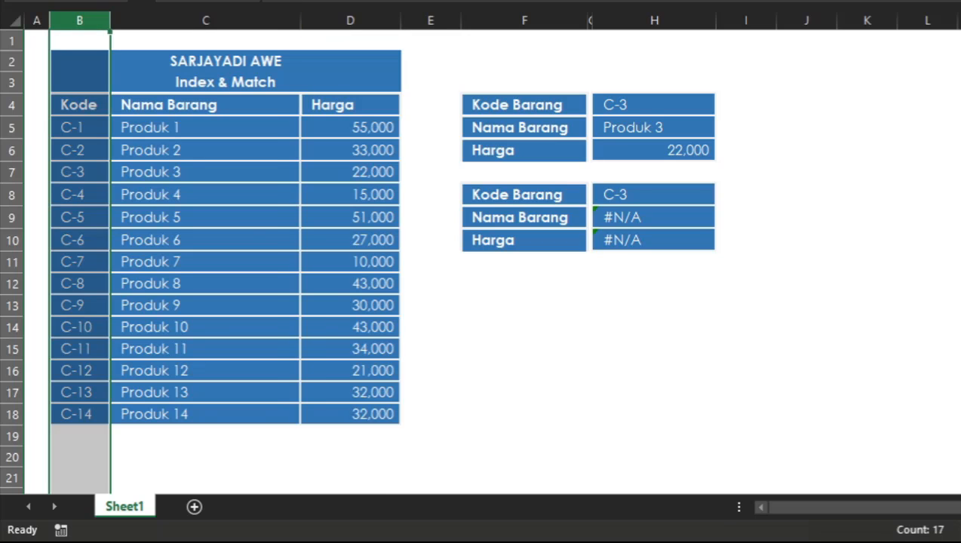
pyautogui.click(158, 145)
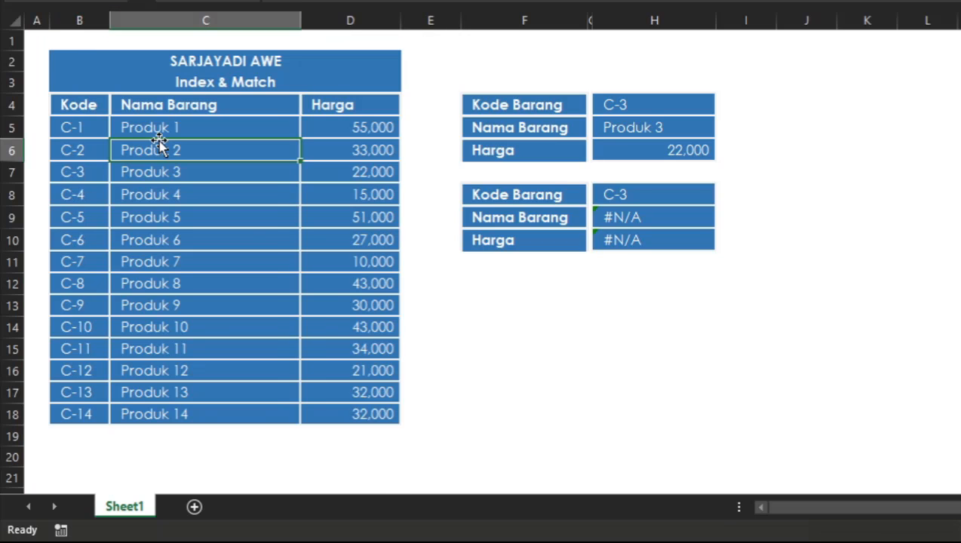
pyautogui.click(88, 18)
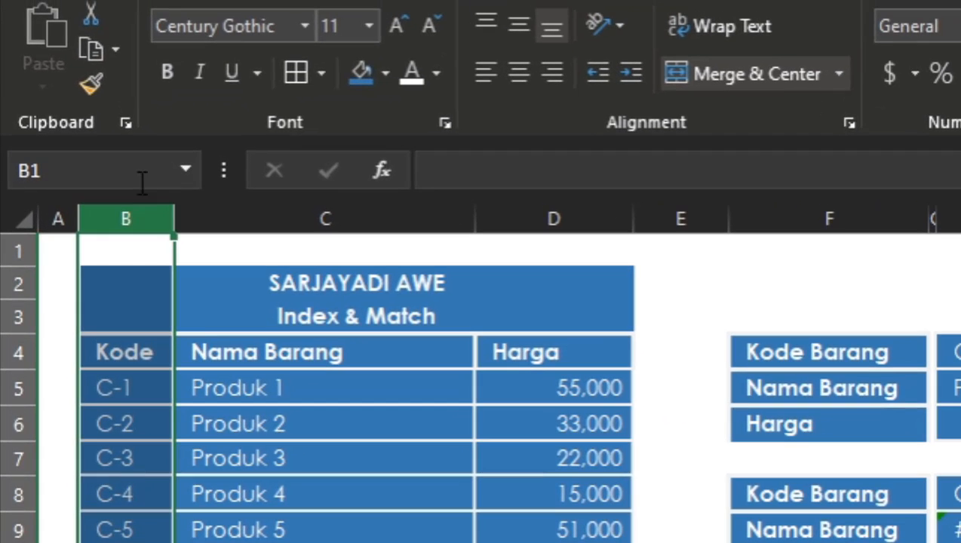
pyautogui.click(143, 179)
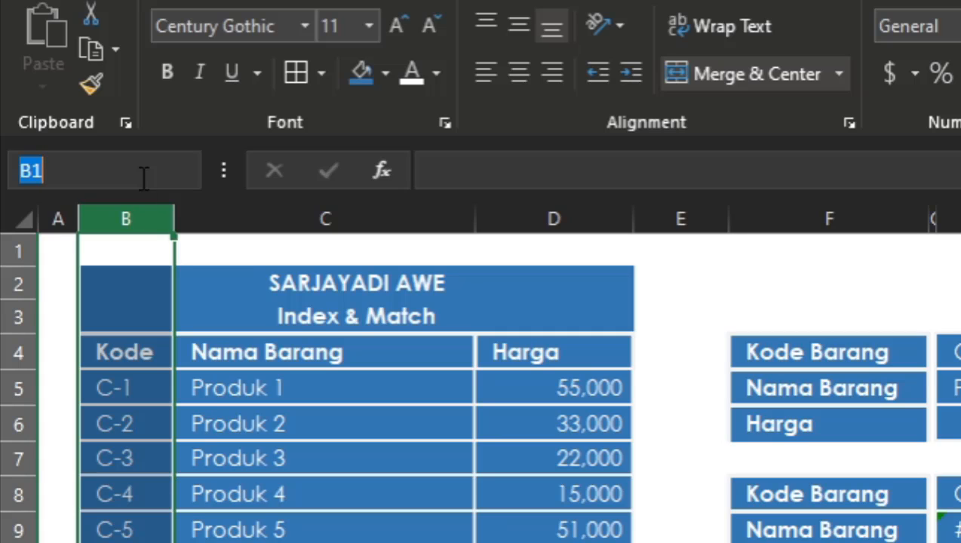
pyautogui.write('KODE')
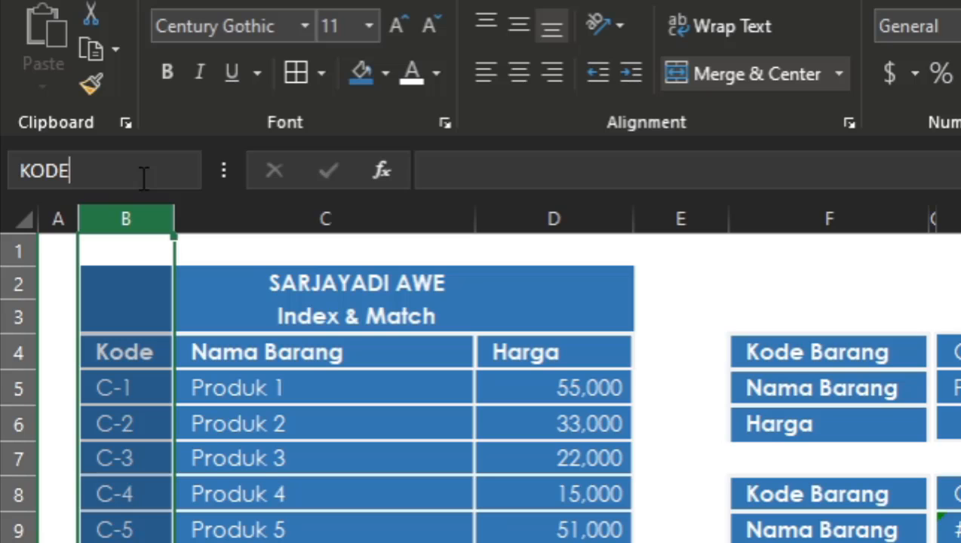
# Step: Define the name NAMA for the whole Nama Barang column C
pyautogui.click(336, 215)
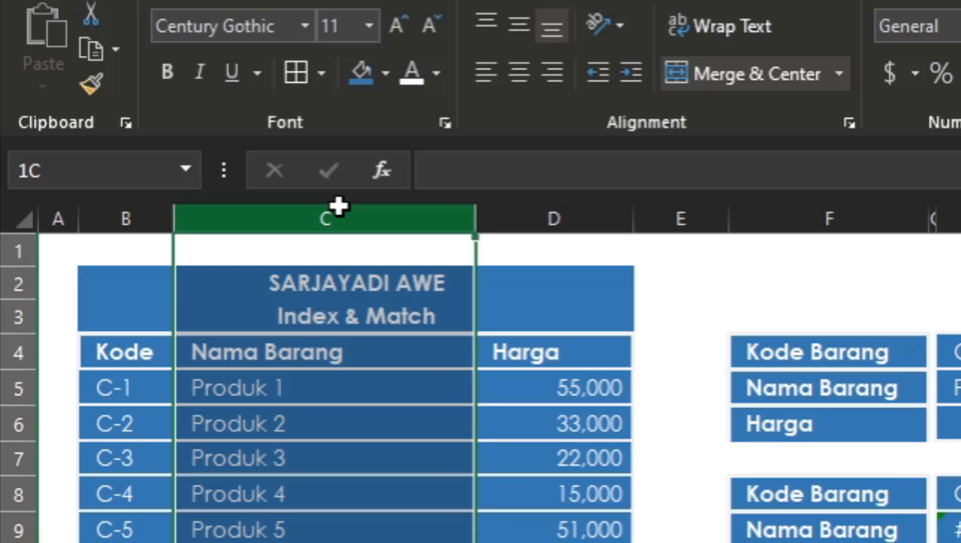
pyautogui.click(108, 177)
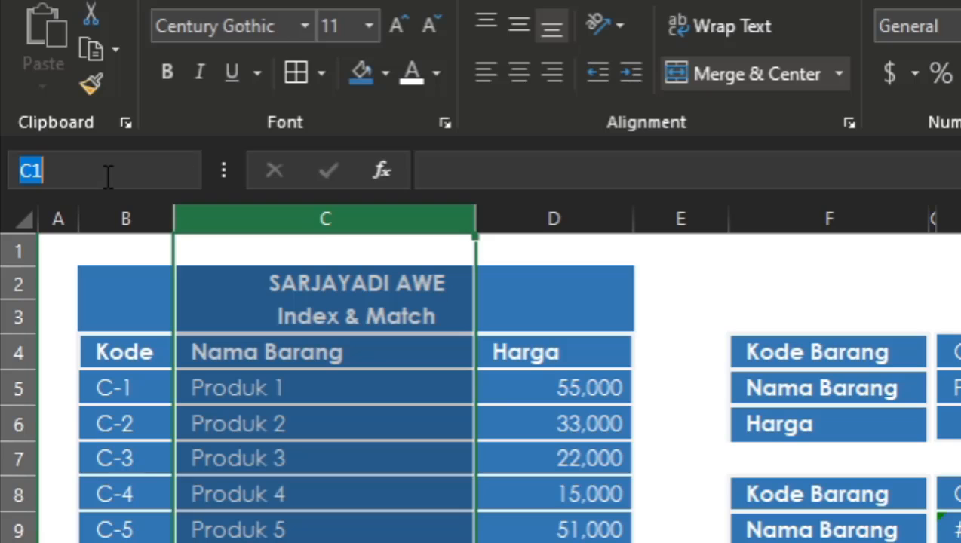
pyautogui.write('NAMA')
pyautogui.press('Return')
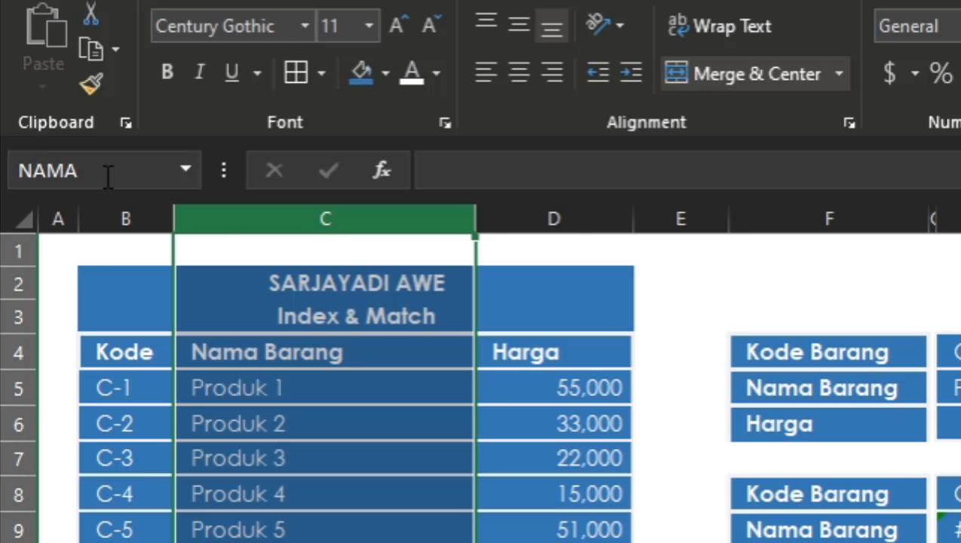
# Step: Define the name HARGA for the whole price column D and check the list of defined names
pyautogui.click(585, 220)
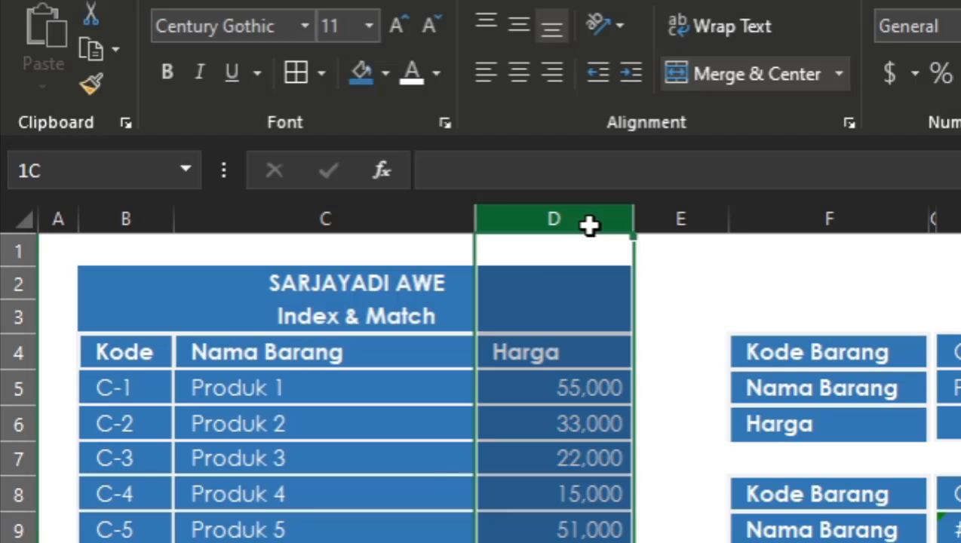
pyautogui.click(103, 158)
pyautogui.write('HARGA')
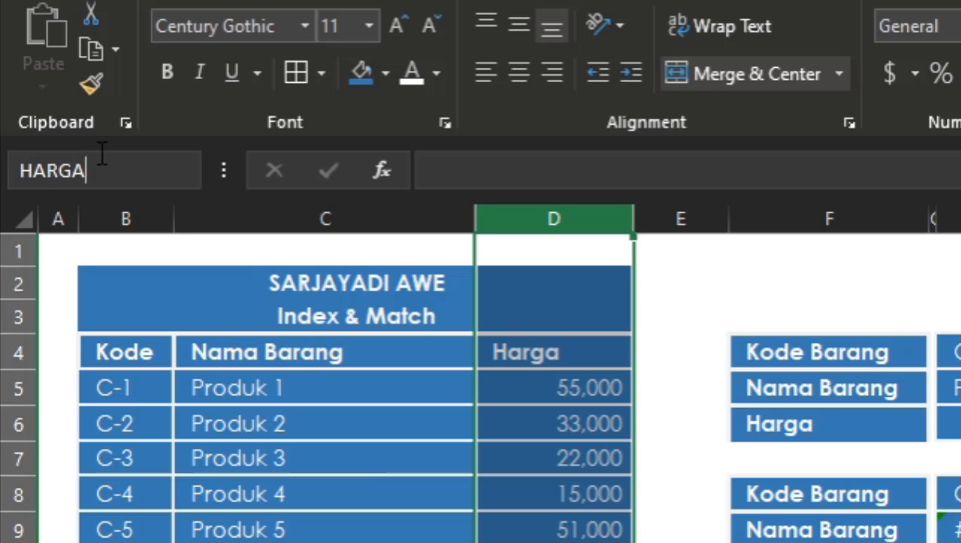
pyautogui.press('Return')
pyautogui.click(358, 353)
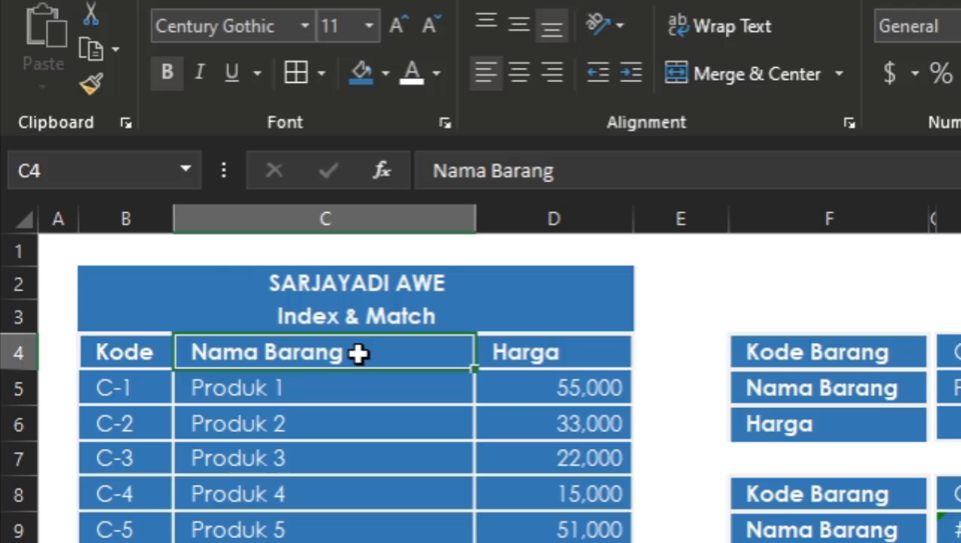
pyautogui.click(185, 170)
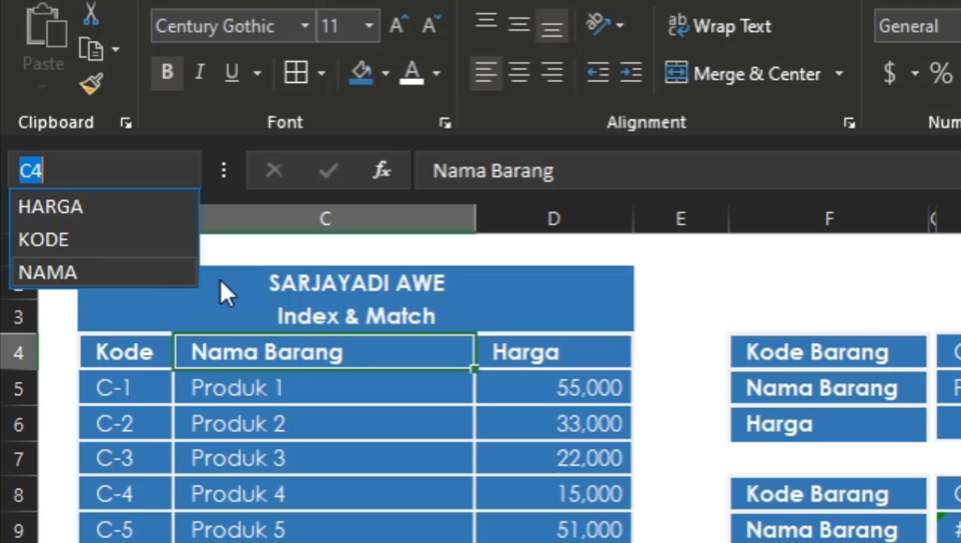
# Step: Define the name FILTER for the second form's Kode Barang cell H8 and check the list of defined names
pyautogui.click(952, 528)
pyautogui.click(952, 528)
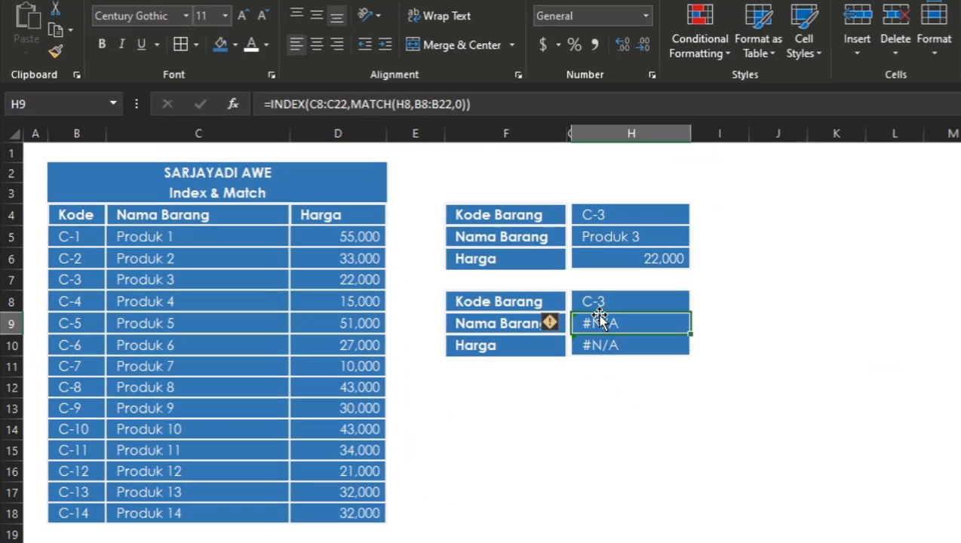
pyautogui.click(594, 295)
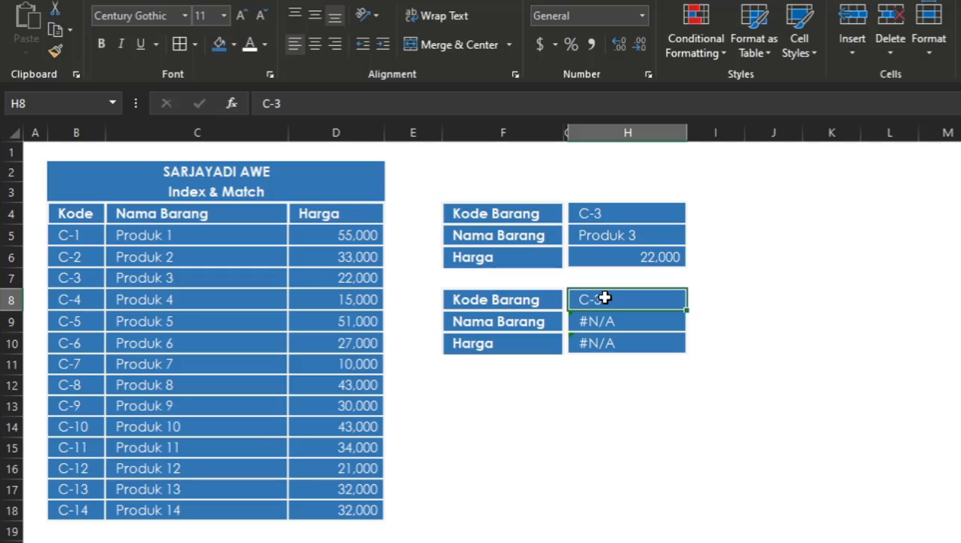
pyautogui.click(55, 100)
pyautogui.write('FILTER')
pyautogui.press('Return')
pyautogui.click(552, 322)
pyautogui.click(589, 322)
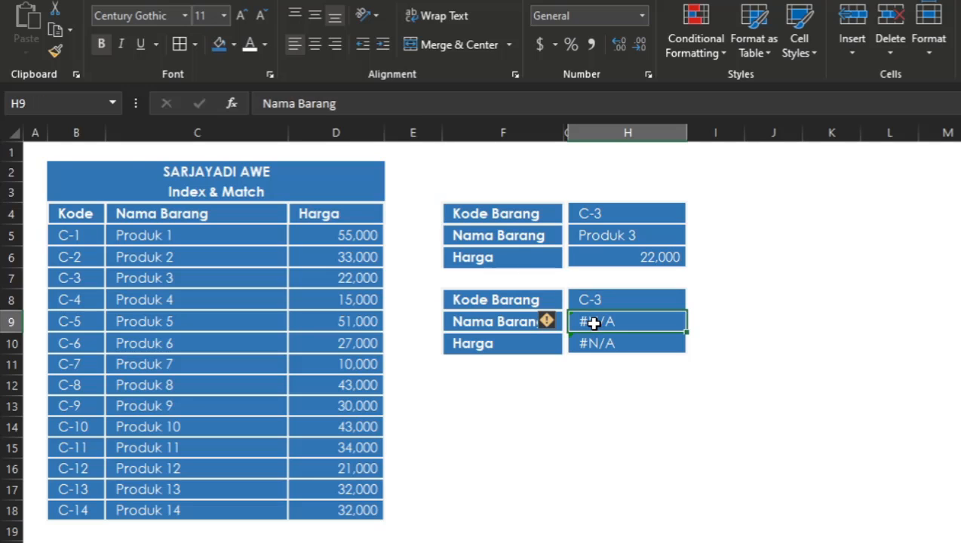
pyautogui.click(112, 102)
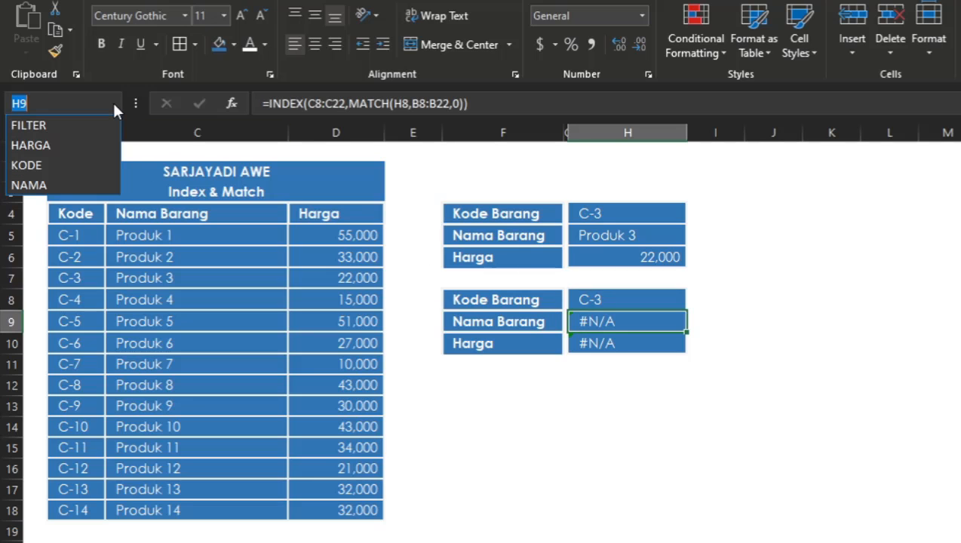
pyautogui.press('Escape')
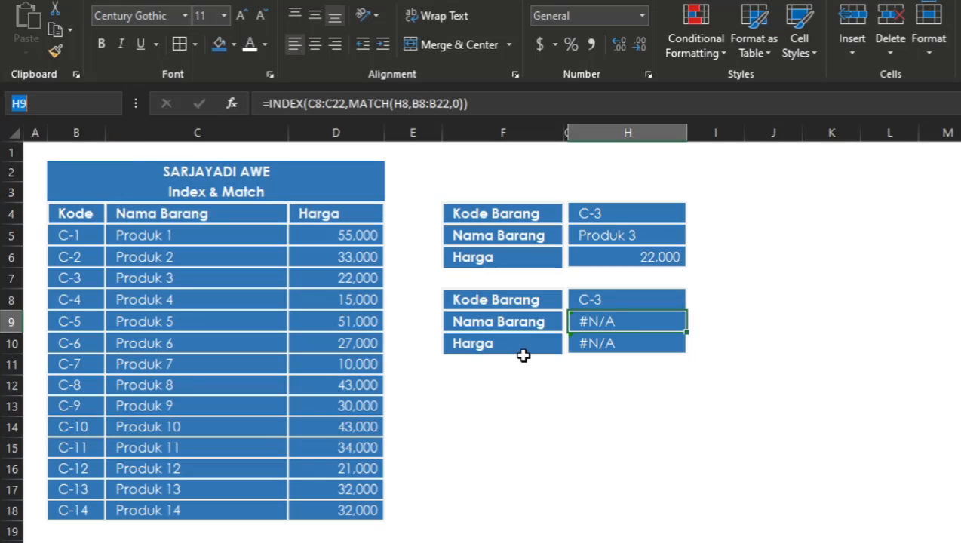
# Step: Start a new INDEX formula in H9, replacing the existing one, with the named range NAMA as the array
pyautogui.click(612, 343)
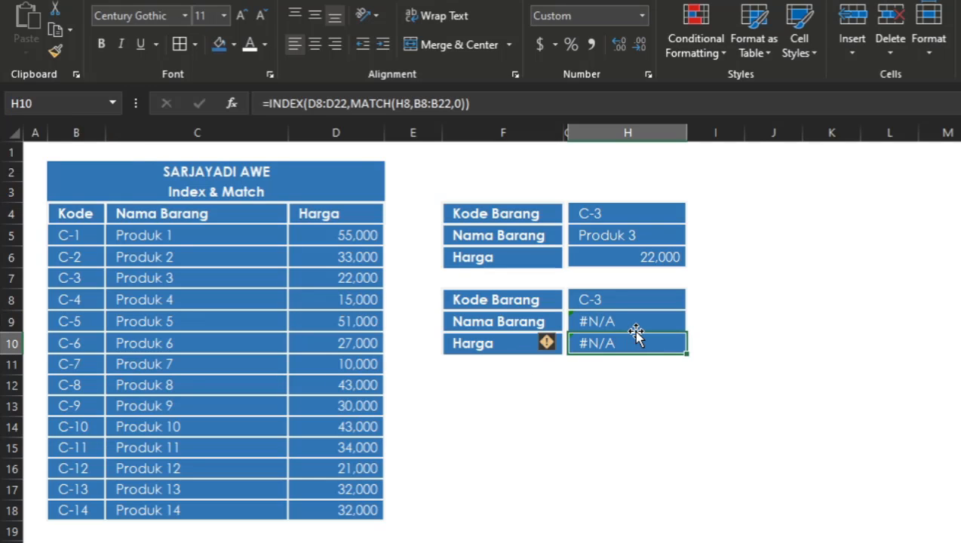
pyautogui.click(663, 314)
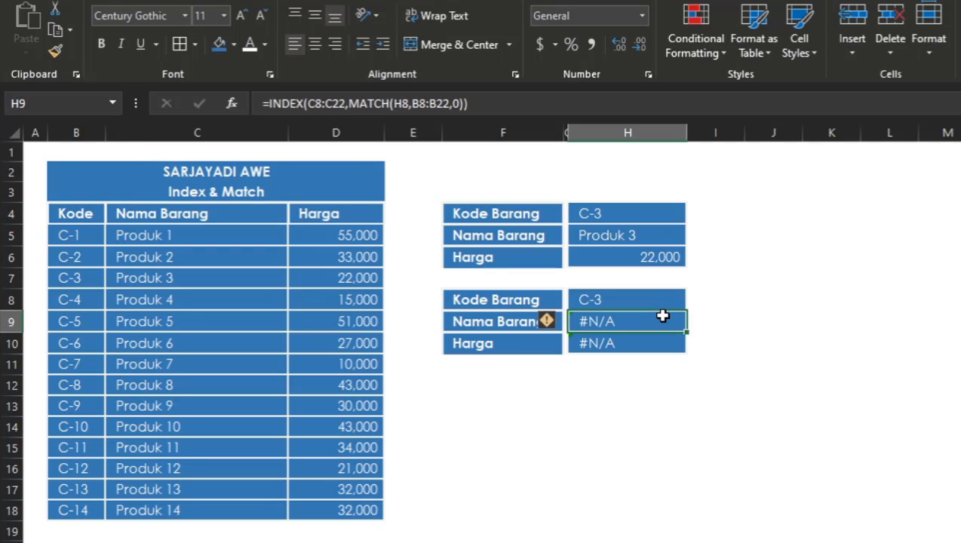
pyautogui.write('=')
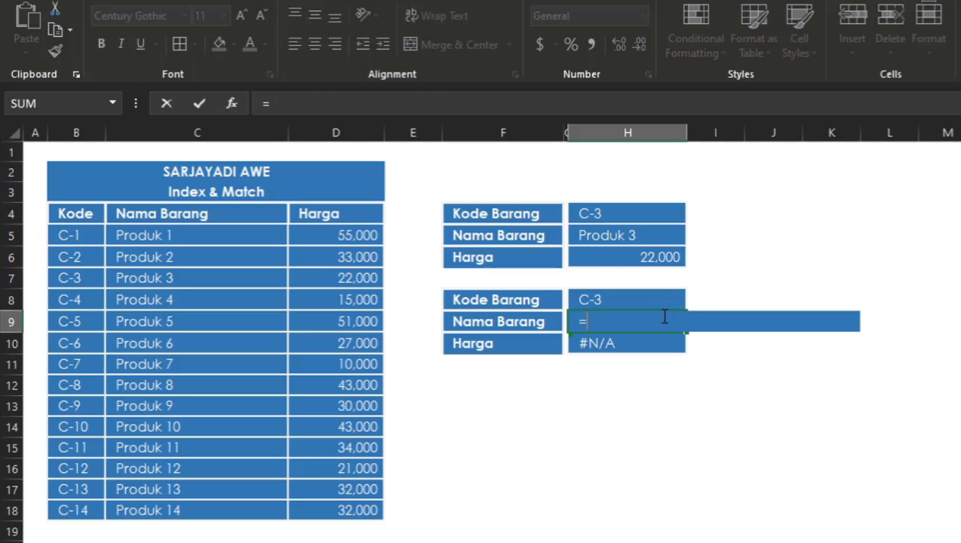
pyautogui.write('I')
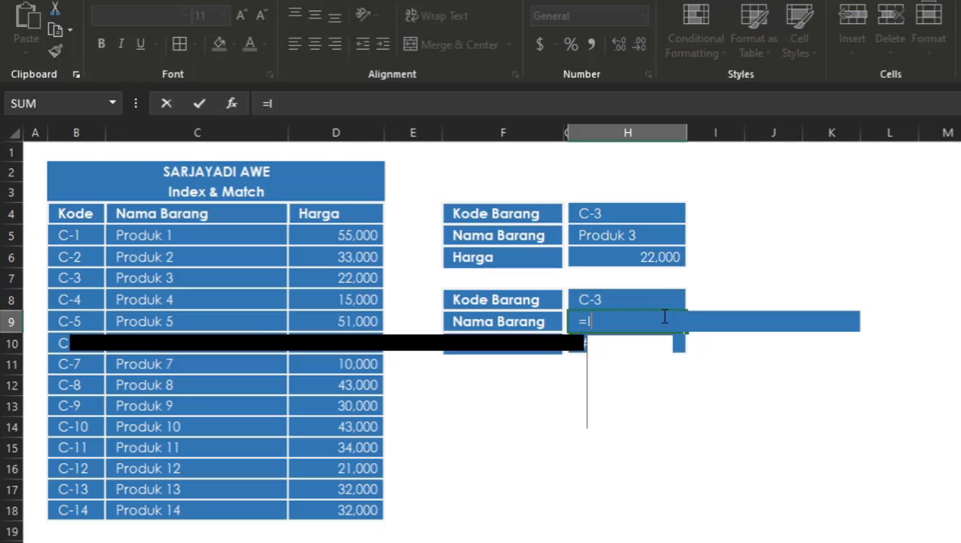
pyautogui.write('NDEX(')
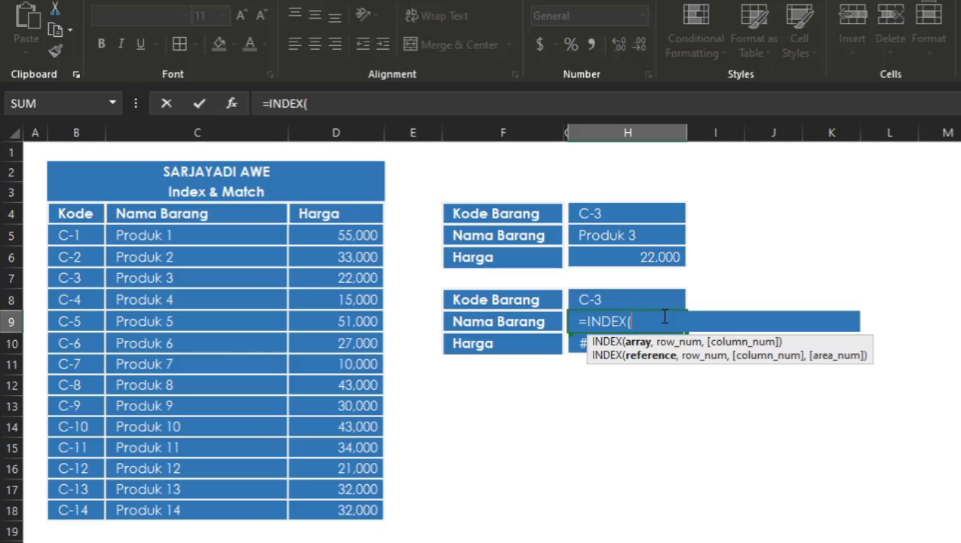
pyautogui.write('NAMA')
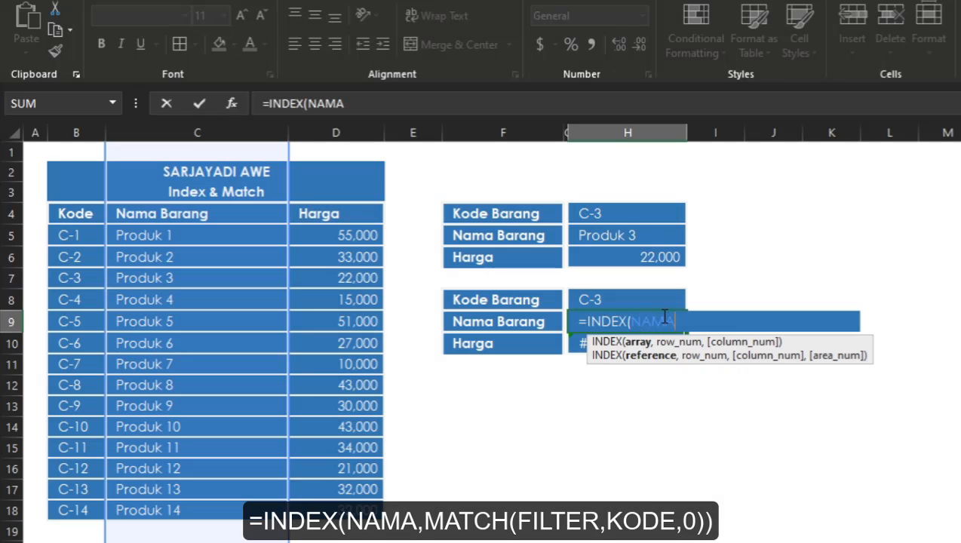
pyautogui.write(',')
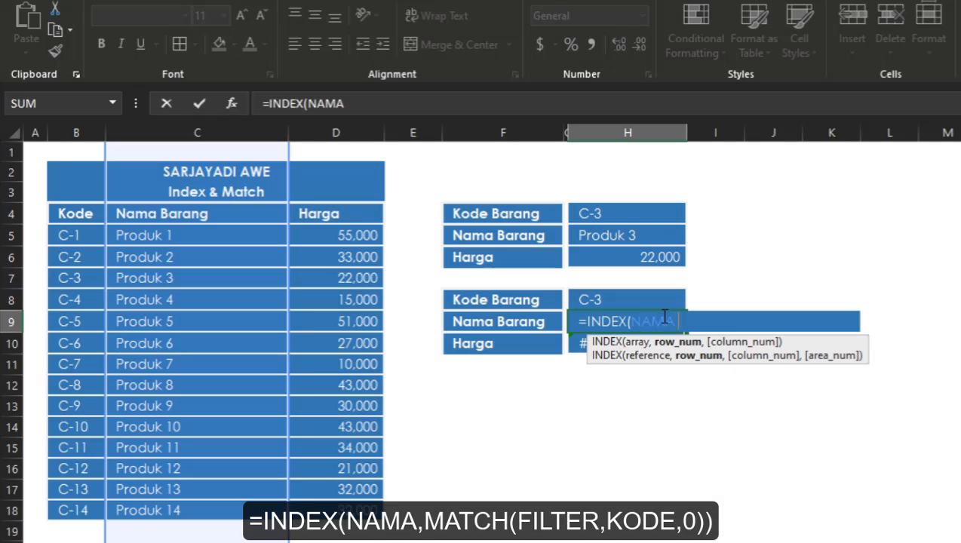
pyautogui.write('MATCH(')
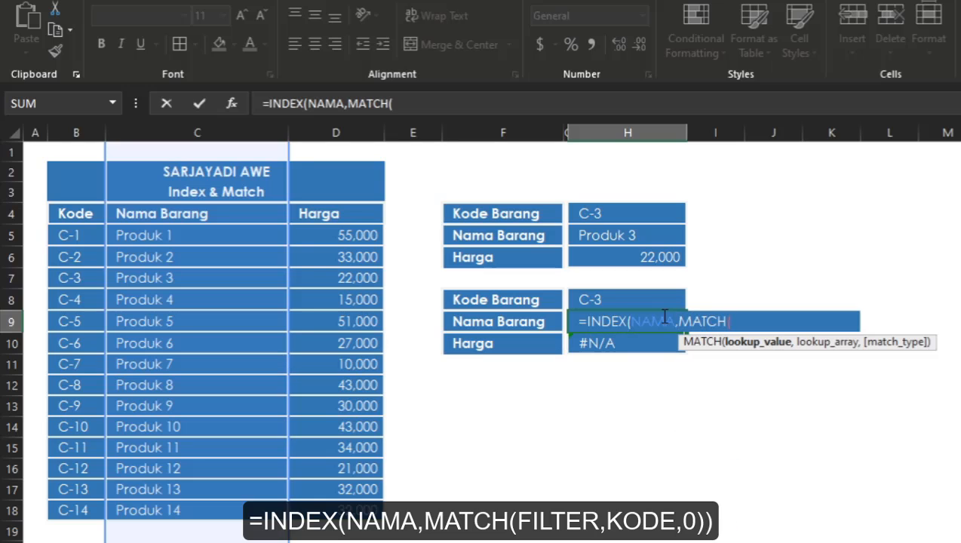
pyautogui.write('FIL')
# Step: Complete the H9 formula with a nested MATCH as the row number, using FILTER, KODE and match type 0
pyautogui.press('Tab')
pyautogui.write(',')
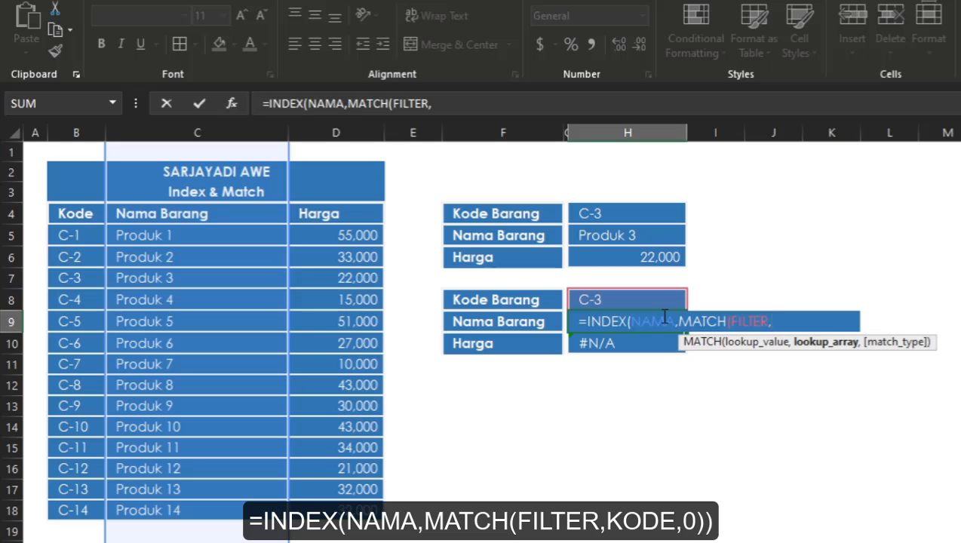
pyautogui.write('KODE')
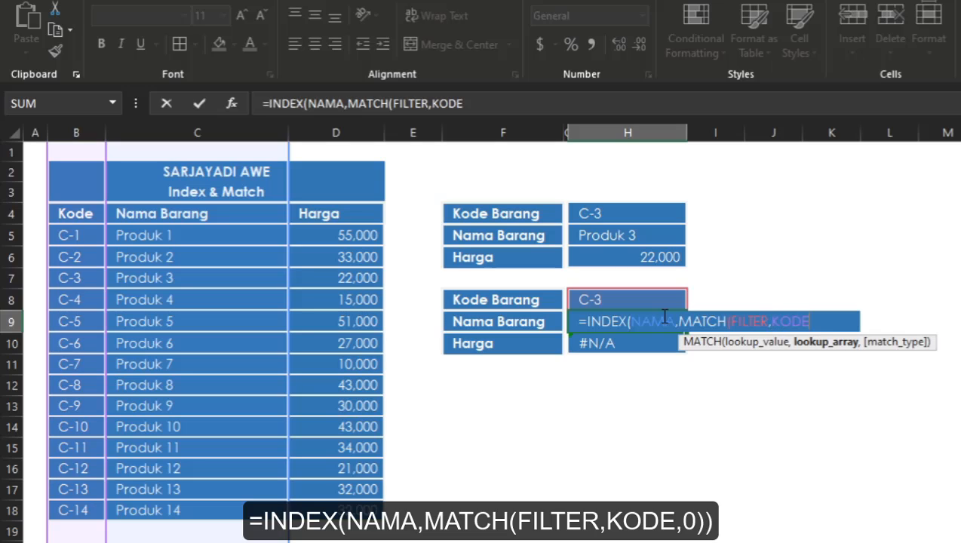
pyautogui.write(',0')
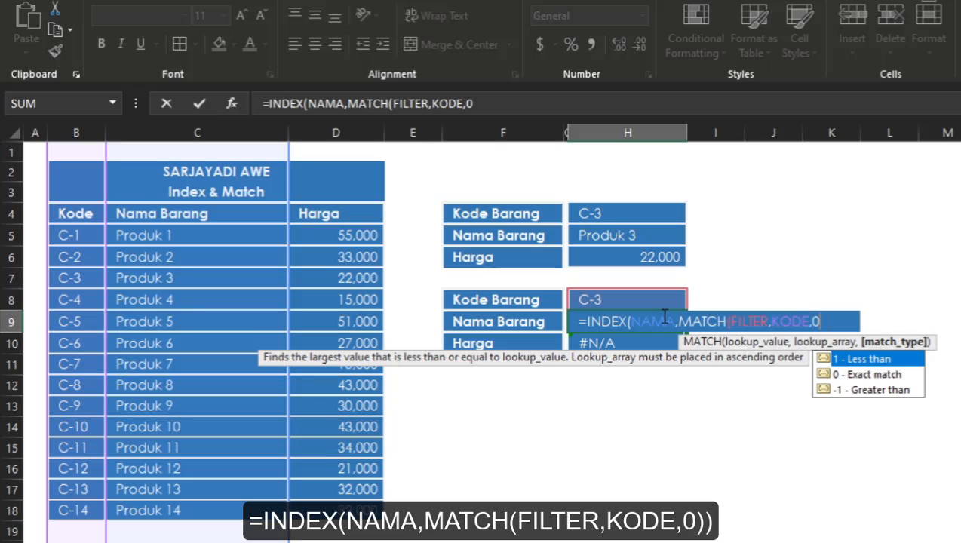
pyautogui.write(')')
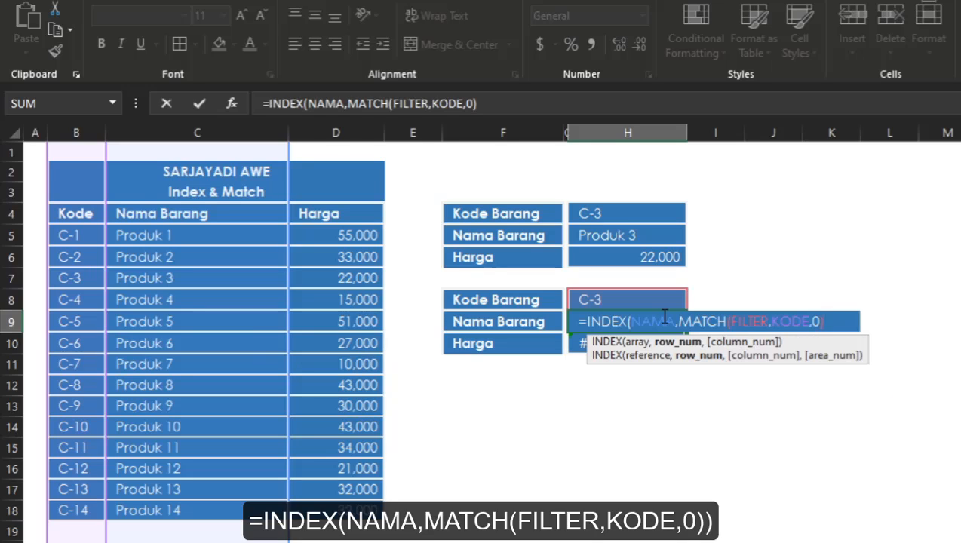
pyautogui.write(')')
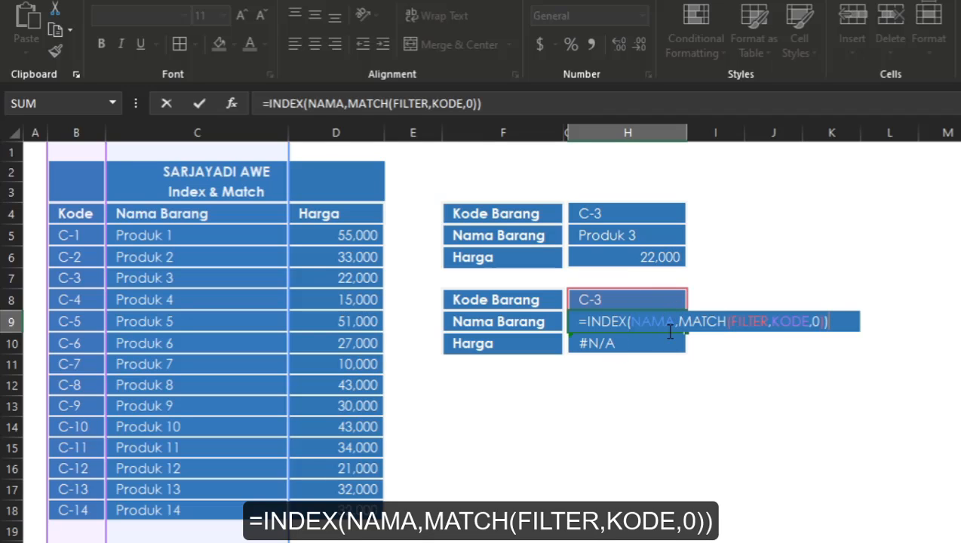
pyautogui.press('Return')
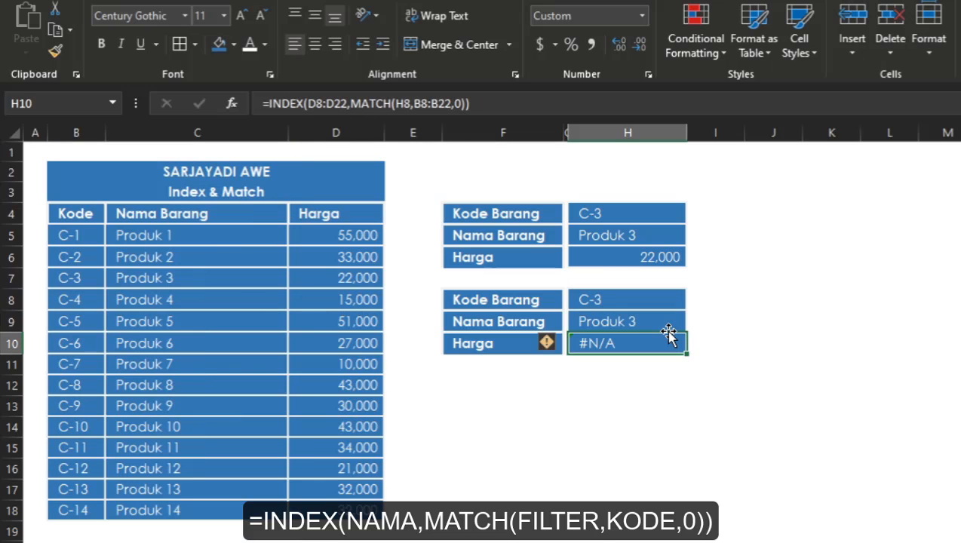
# Step: Copy the Nama Barang formula from H9 into the Harga cell H10 and compare the two formulas
pyautogui.click(667, 323)
pyautogui.hotkey('ctrl', 'c')
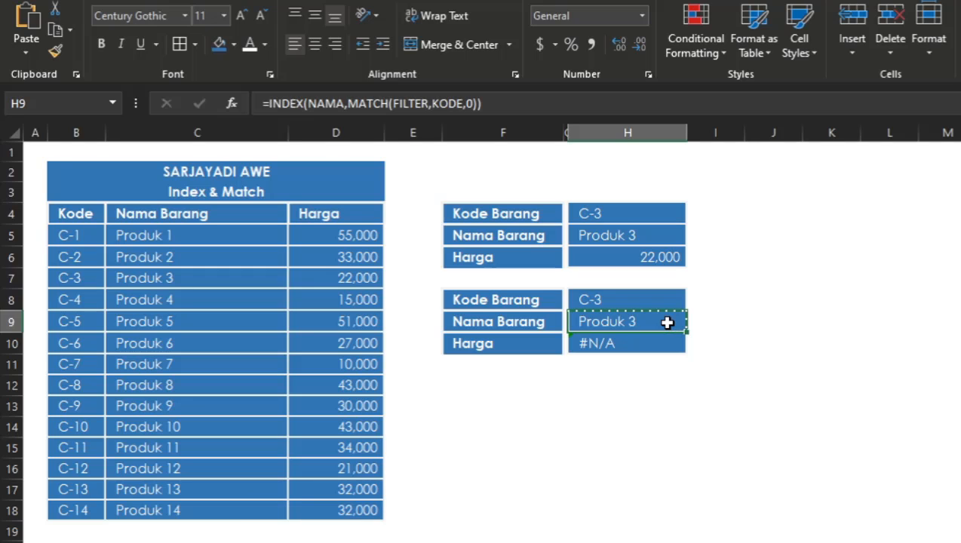
pyautogui.press('Down')
pyautogui.press('Return')
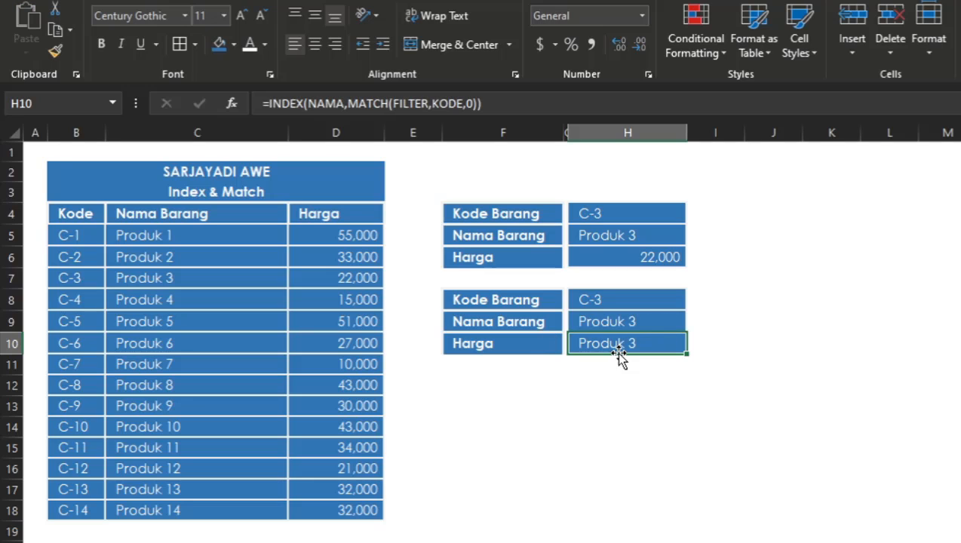
pyautogui.click(626, 313)
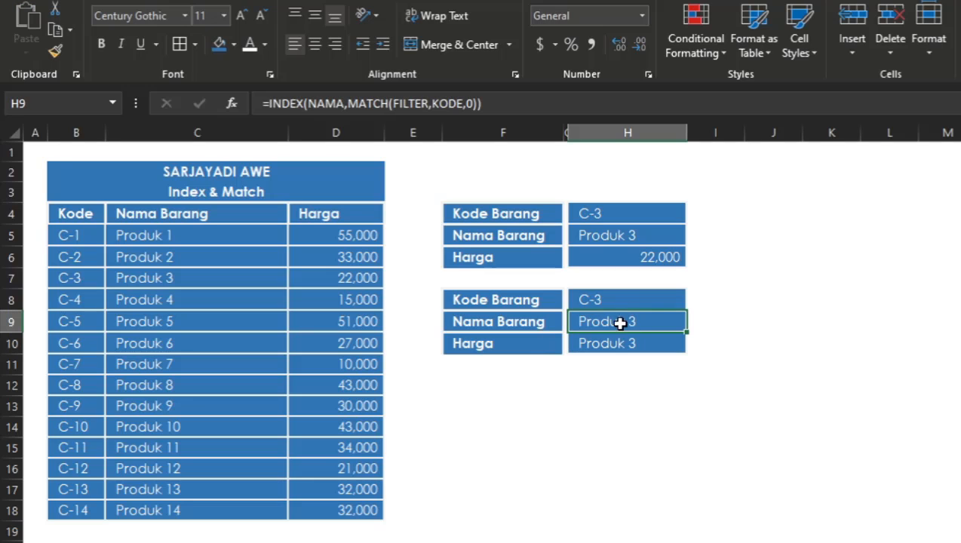
pyautogui.click(615, 344)
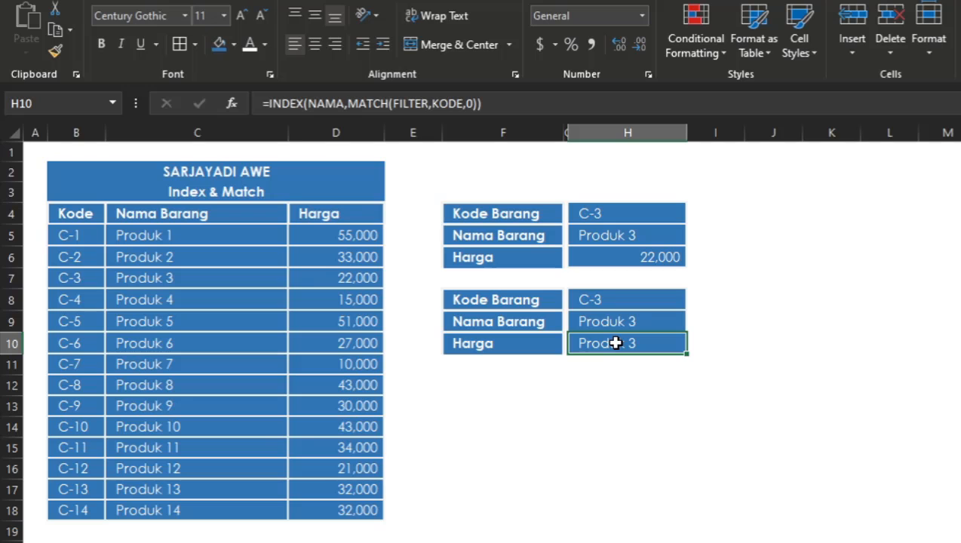
# Step: Replace the array NAMA with the named range HARGA in the INDEX formula of the second form's Harga cell H10
pyautogui.doubleClick(615, 343)
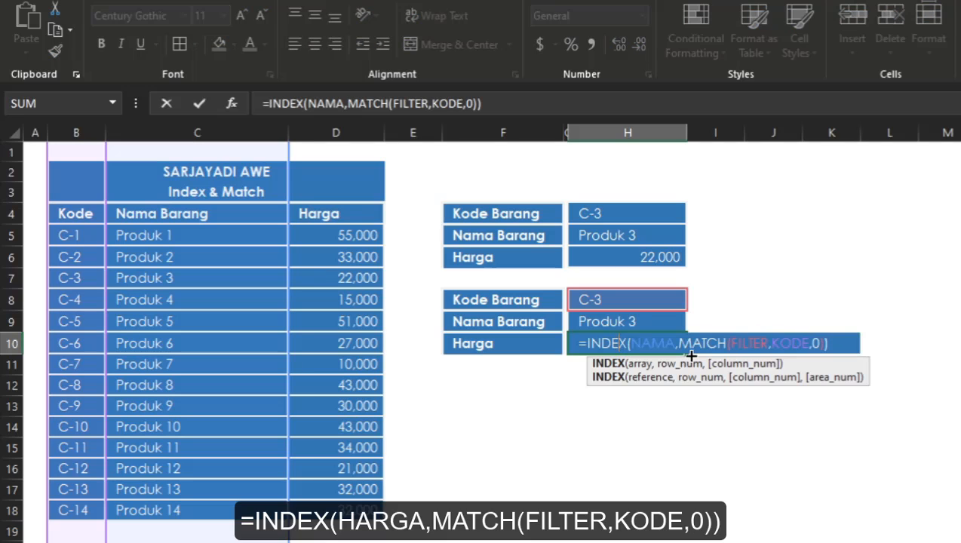
pyautogui.doubleClick(667, 342)
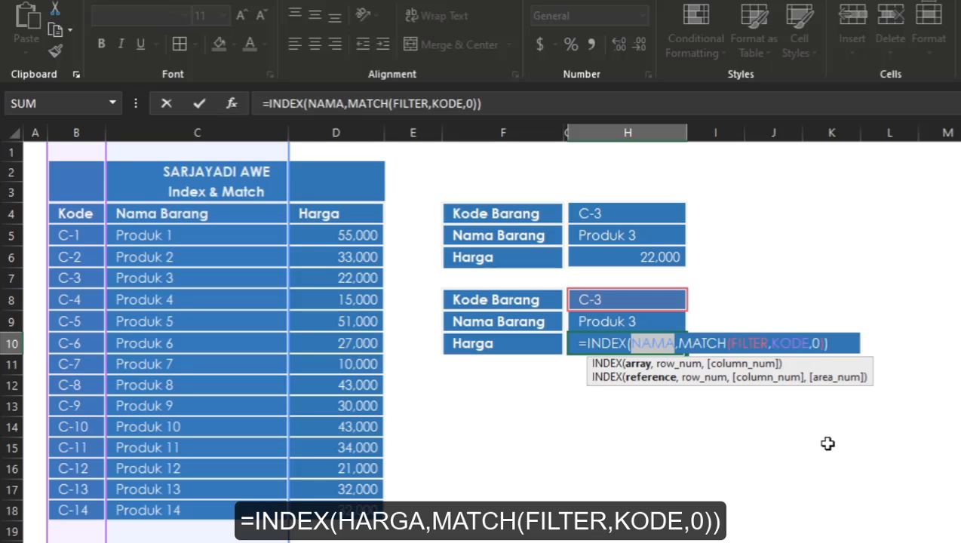
pyautogui.write('HARG')
pyautogui.press('Tab')
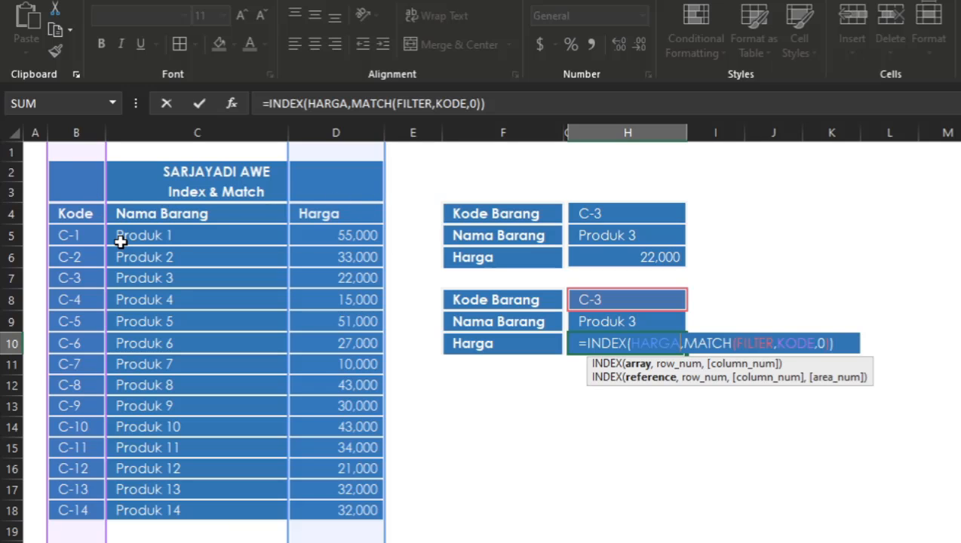
pyautogui.press('Return')
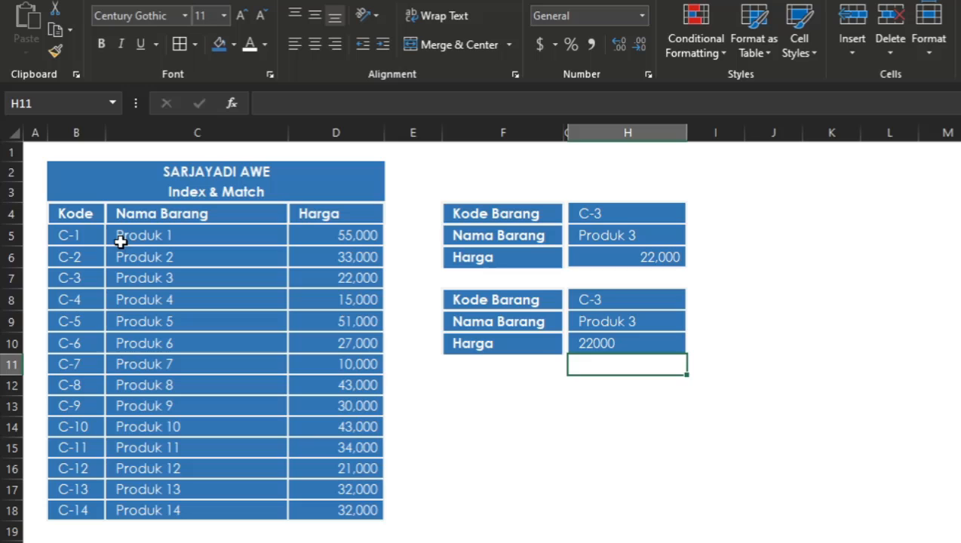
# Step: Format the Harga result in H10 with the comma number style and no decimal places
pyautogui.click(641, 346)
pyautogui.hotkey('alt', 'h')
pyautogui.press('k')
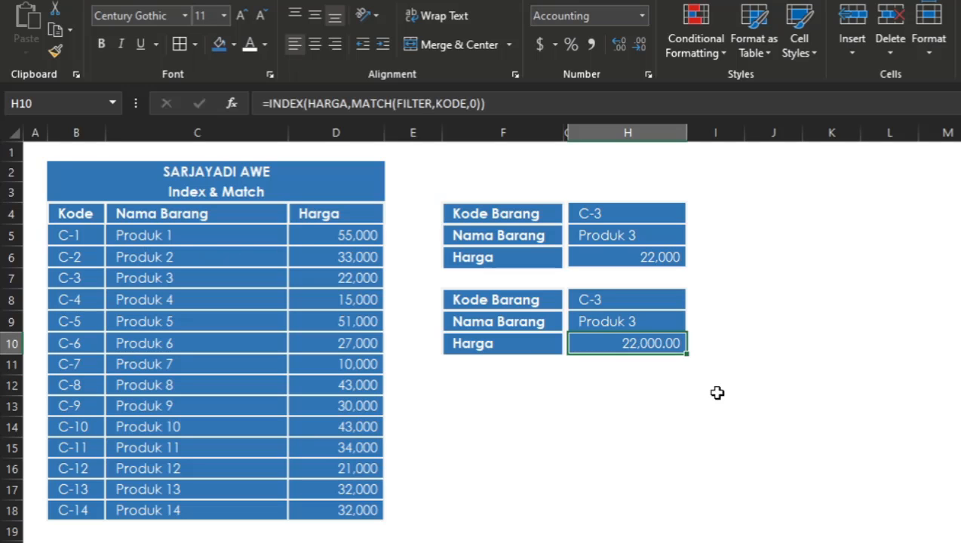
pyautogui.click(633, 39)
pyautogui.click(632, 39)
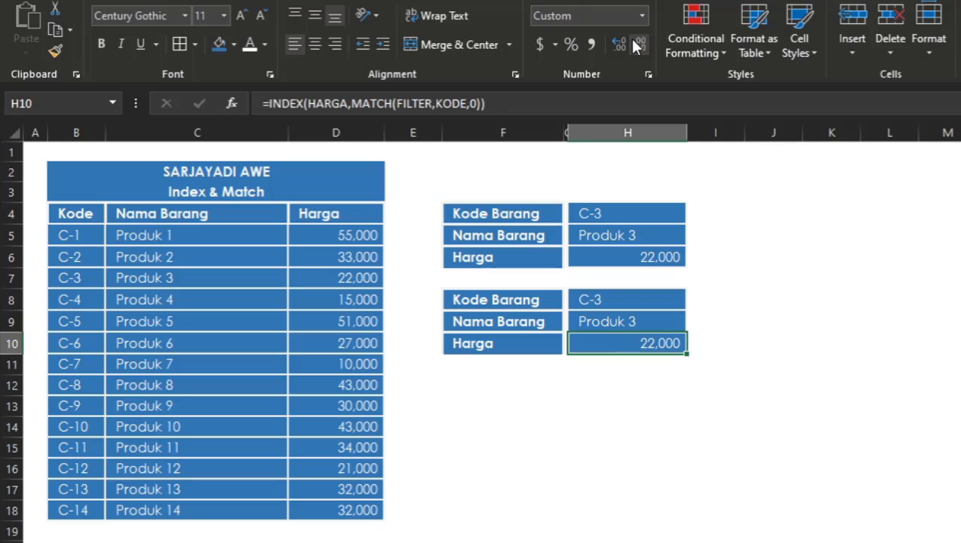
pyautogui.click(627, 384)
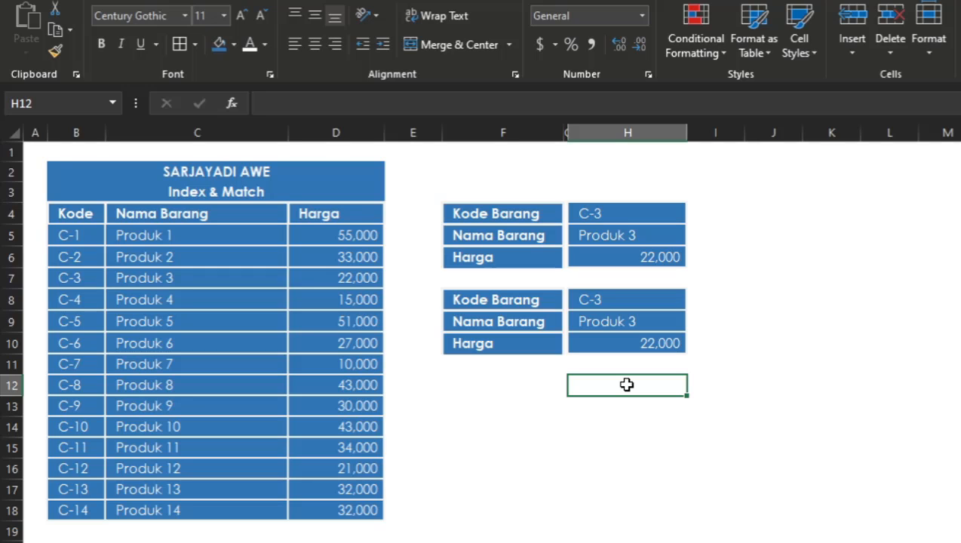
# Step: Try inserting a blank column between Nama Barang and Harga in the product table, and undo the insertion
pyautogui.click(223, 335)
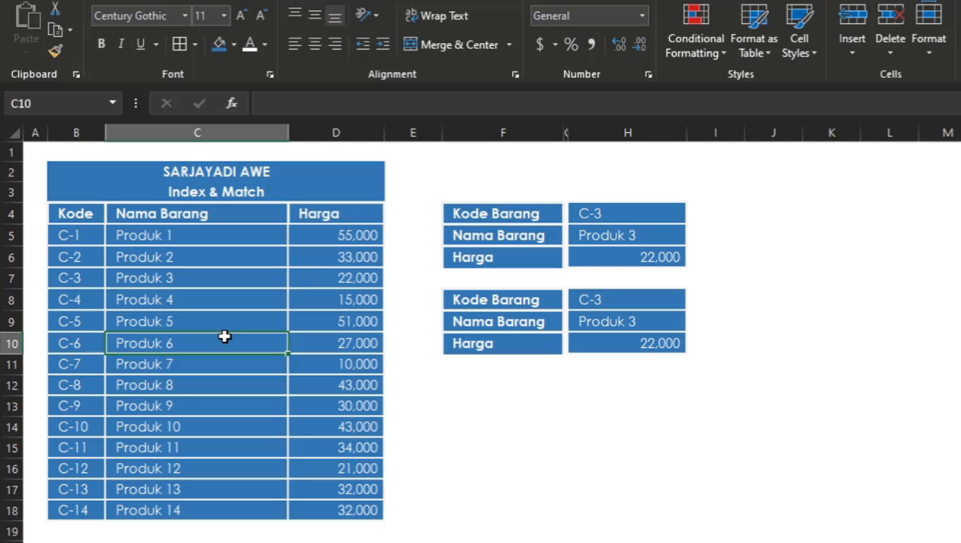
pyautogui.click(327, 345)
pyautogui.hotkey('alt', 'i')
pyautogui.press('c')
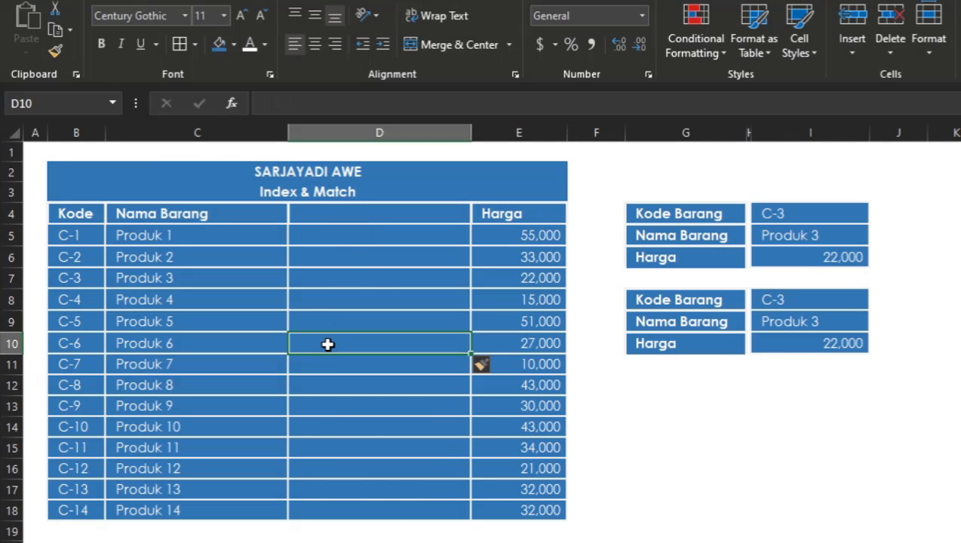
pyautogui.click(364, 270)
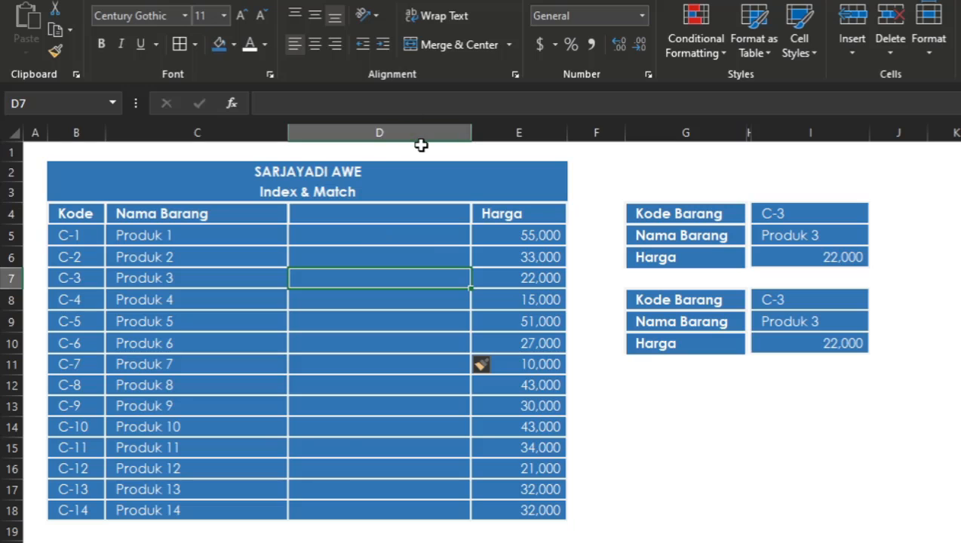
pyautogui.hotkey('ctrl', 'z')
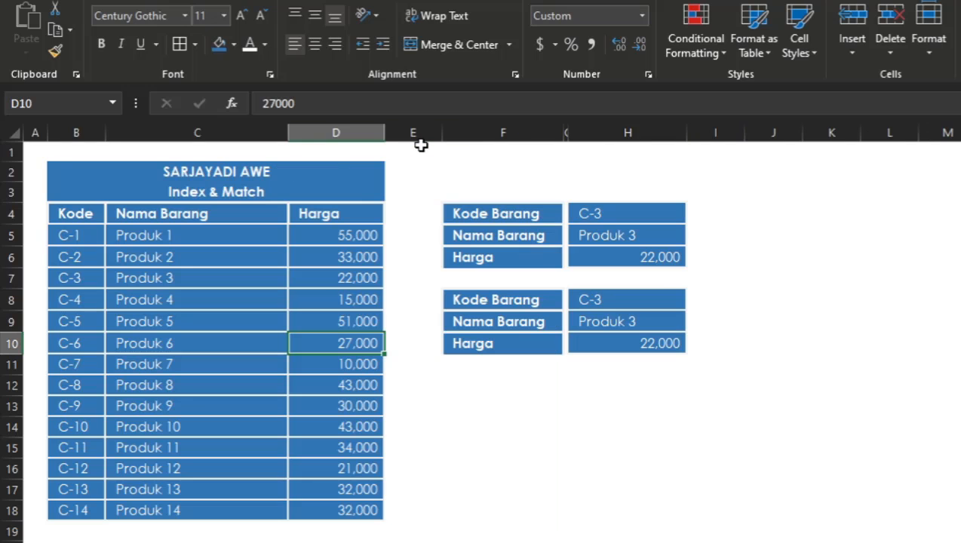
pyautogui.click(469, 169)
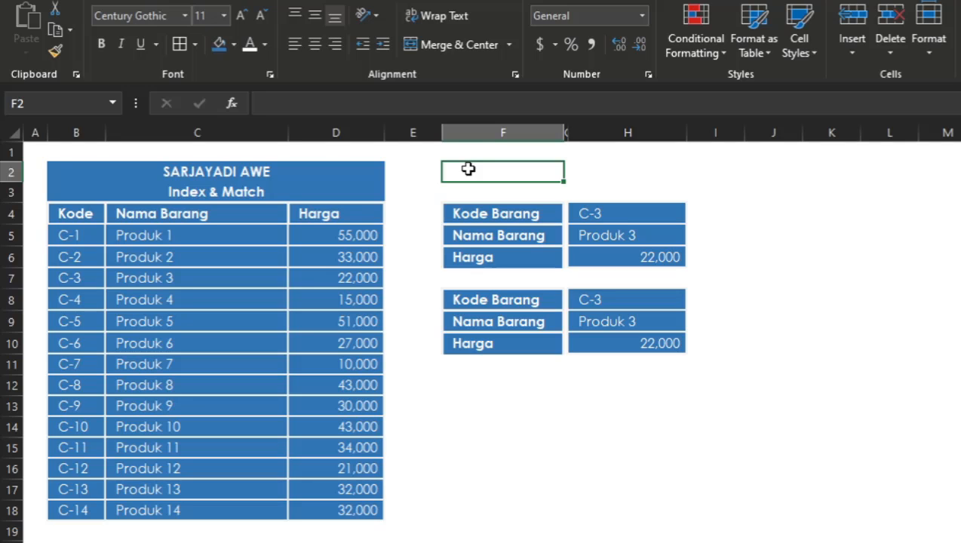